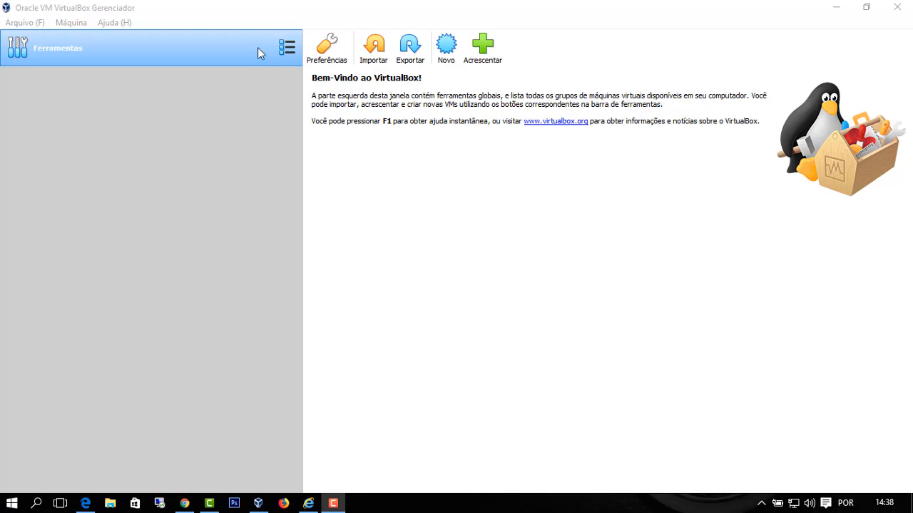
- Start a new virtual machine and name it 'linux'
{"action": "left_click", "coordinate": [404, 213]}
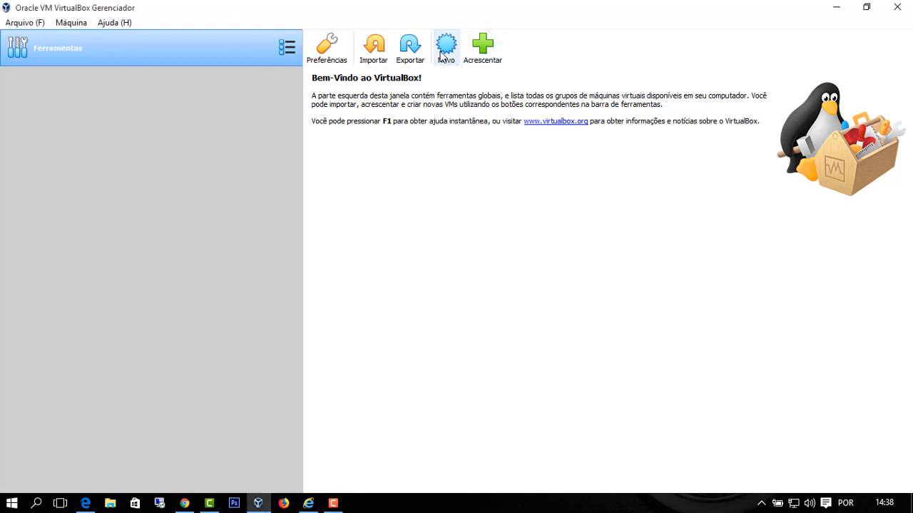
{"action": "left_click", "coordinate": [446, 47]}
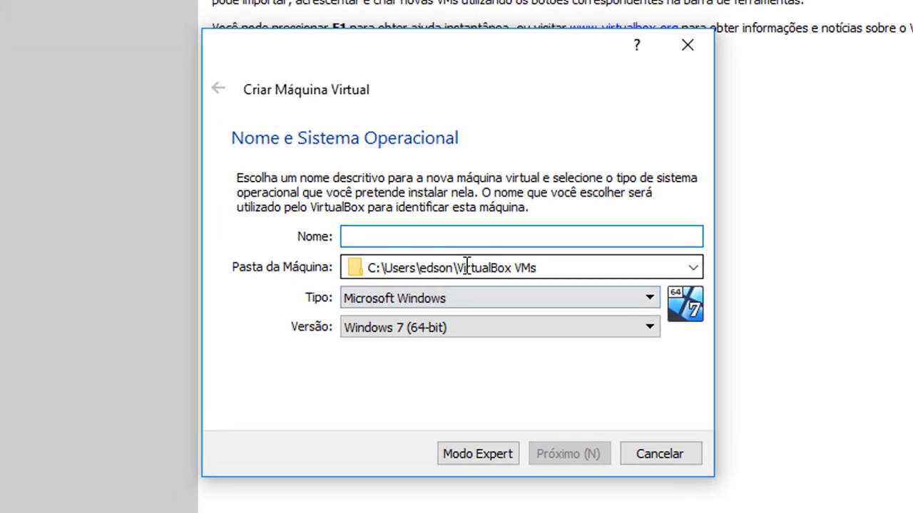
{"action": "type", "text": "linux"}
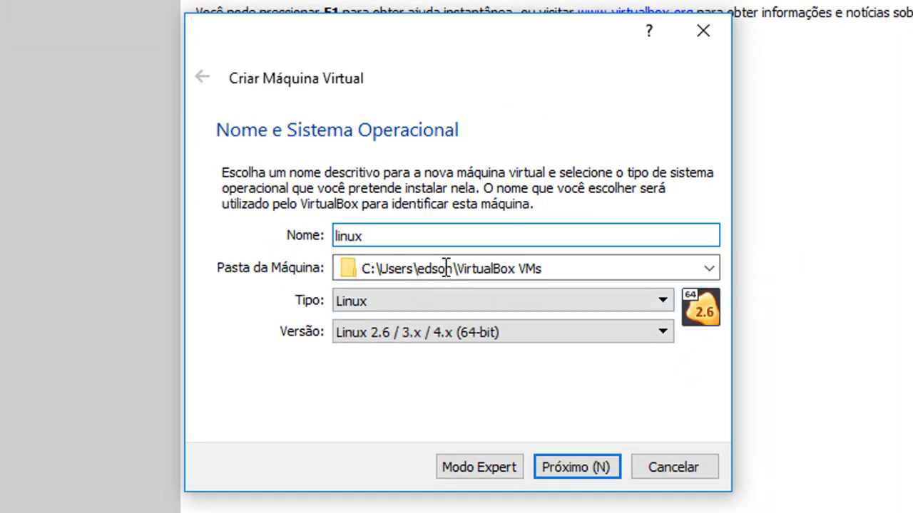
- Keep type Linux and choose Ubuntu (64-bit) as the version
{"action": "left_click", "coordinate": [377, 299]}
{"action": "left_click", "coordinate": [377, 303]}
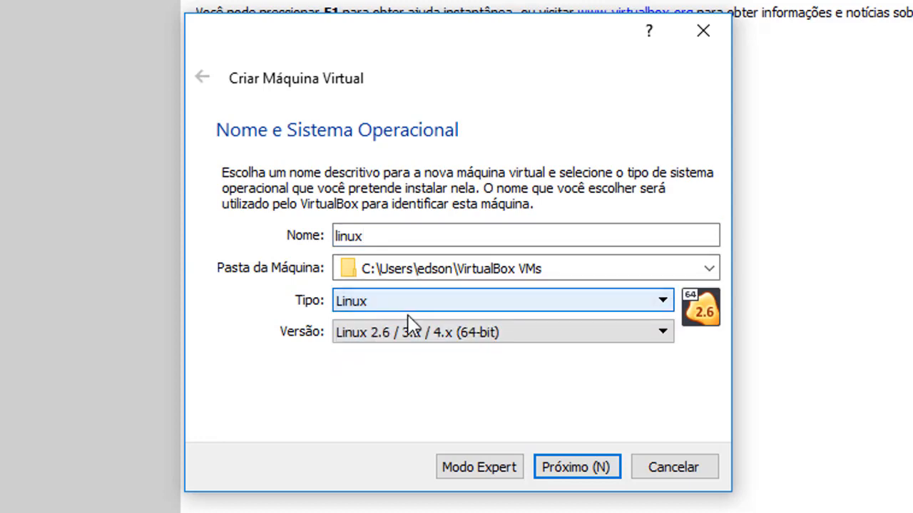
{"action": "left_click", "coordinate": [437, 338]}
{"action": "scroll", "coordinate": [426, 485], "scroll_direction": "down", "scroll_amount": 6}
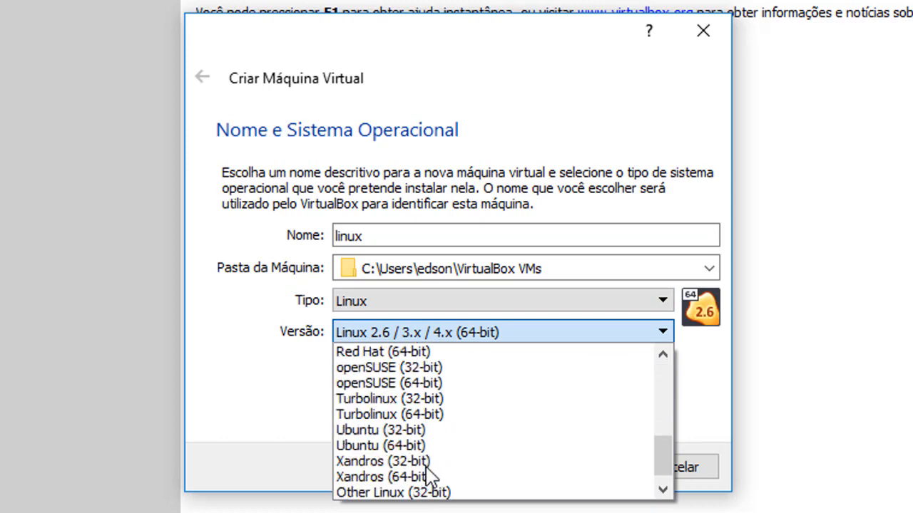
{"action": "scroll", "coordinate": [417, 478], "scroll_direction": "up", "scroll_amount": 4}
{"action": "scroll", "coordinate": [393, 489], "scroll_direction": "up", "scroll_amount": 2}
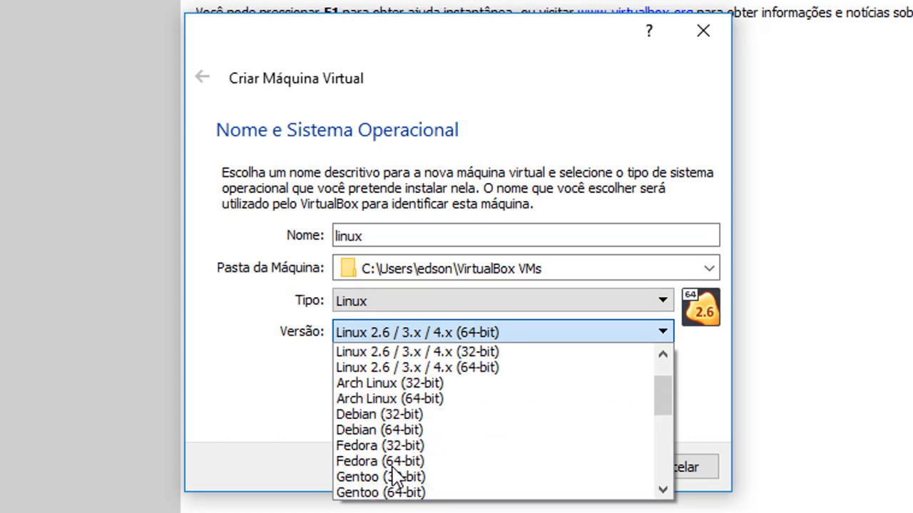
{"action": "scroll", "coordinate": [426, 482], "scroll_direction": "down", "scroll_amount": 3}
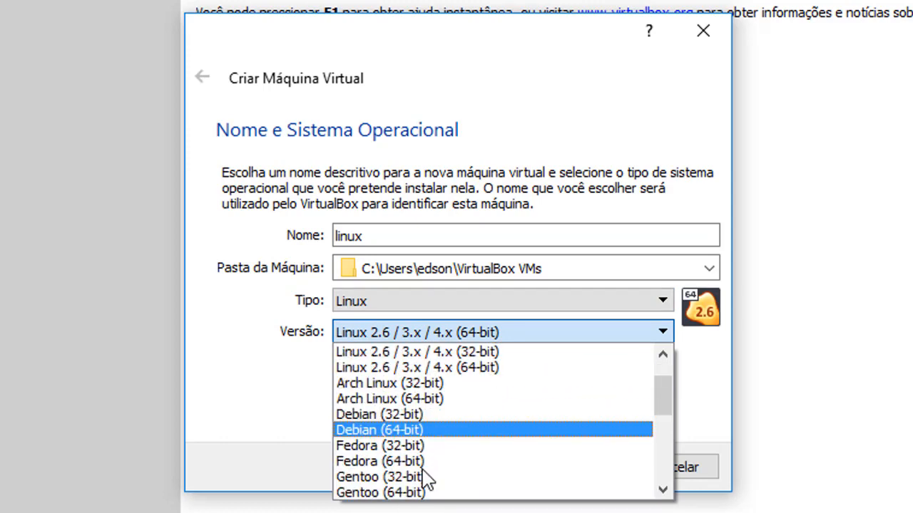
{"action": "scroll", "coordinate": [421, 477], "scroll_direction": "down", "scroll_amount": 2}
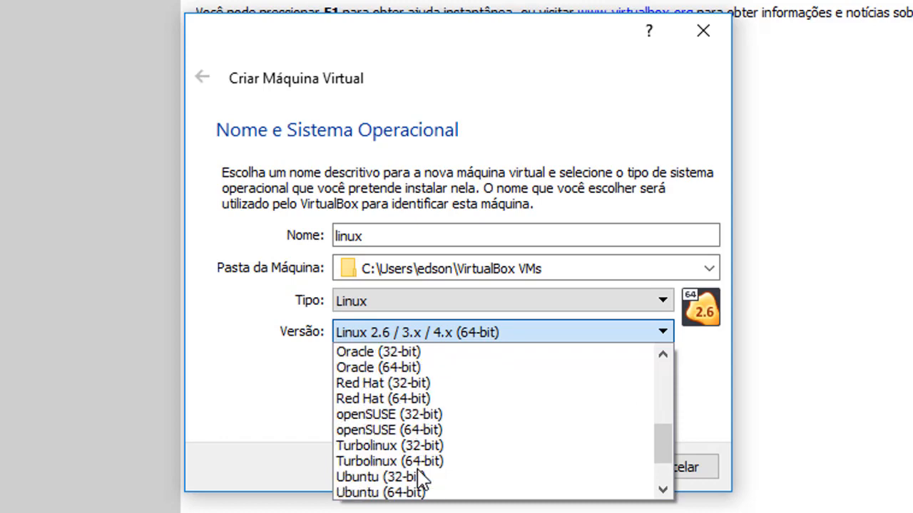
{"action": "left_click", "coordinate": [417, 493]}
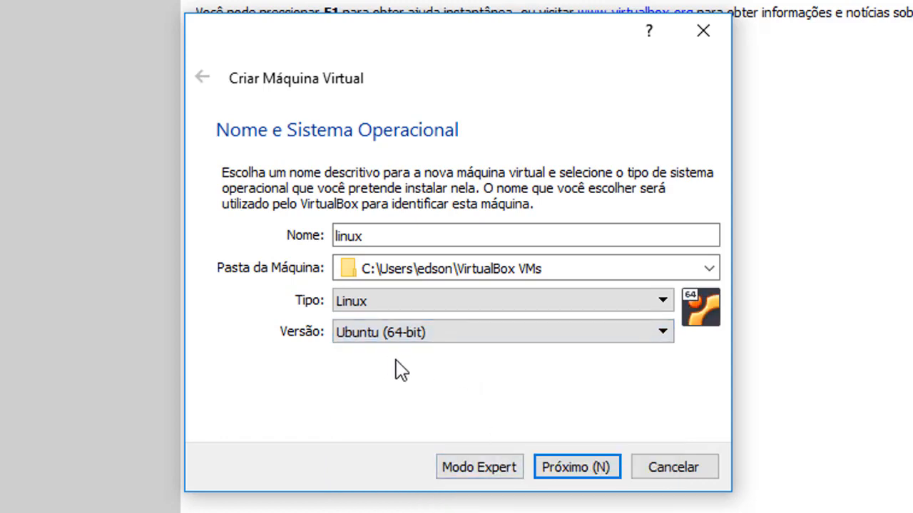
- Set the machine's memory to 2048 MB on the slider and continue
{"action": "left_click", "coordinate": [575, 471]}
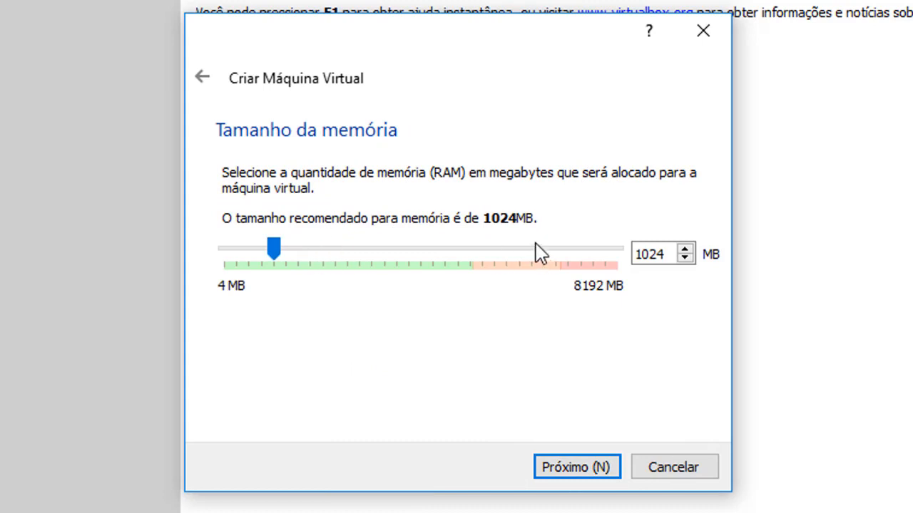
{"action": "left_click", "coordinate": [315, 258]}
{"action": "left_click", "coordinate": [316, 259]}
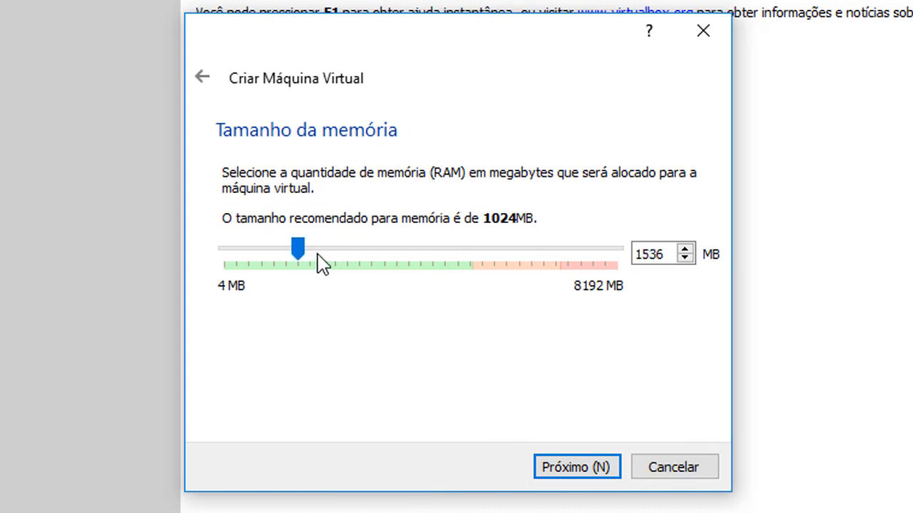
{"action": "left_click", "coordinate": [330, 256]}
{"action": "left_click", "coordinate": [338, 254]}
{"action": "left_click", "coordinate": [339, 261]}
{"action": "left_click", "coordinate": [314, 264]}
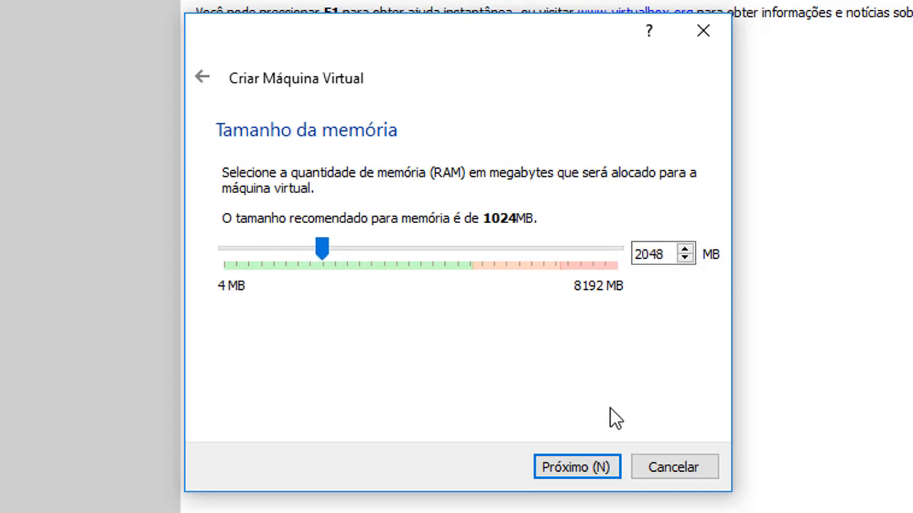
{"action": "left_click", "coordinate": [579, 468]}
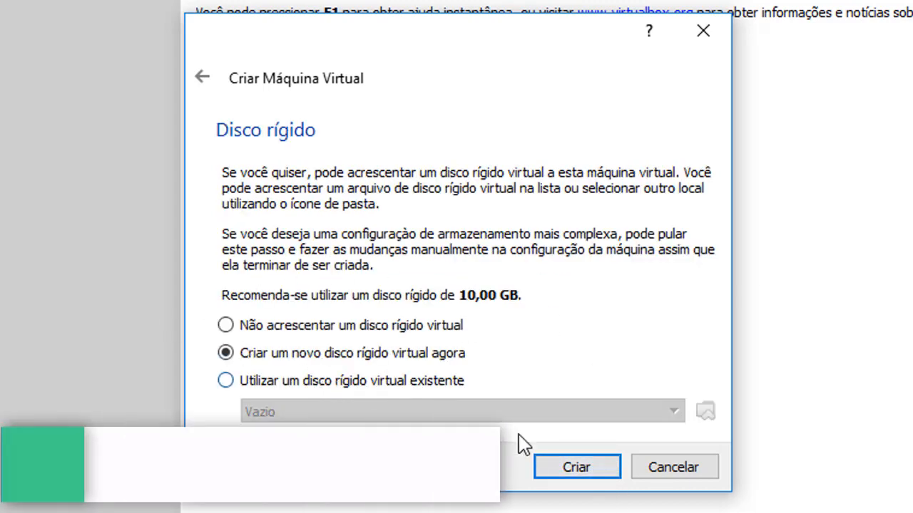
- Create a dynamically allocated 10,00 GB VDI disk to complete the linux machine
{"action": "left_click", "coordinate": [579, 467]}
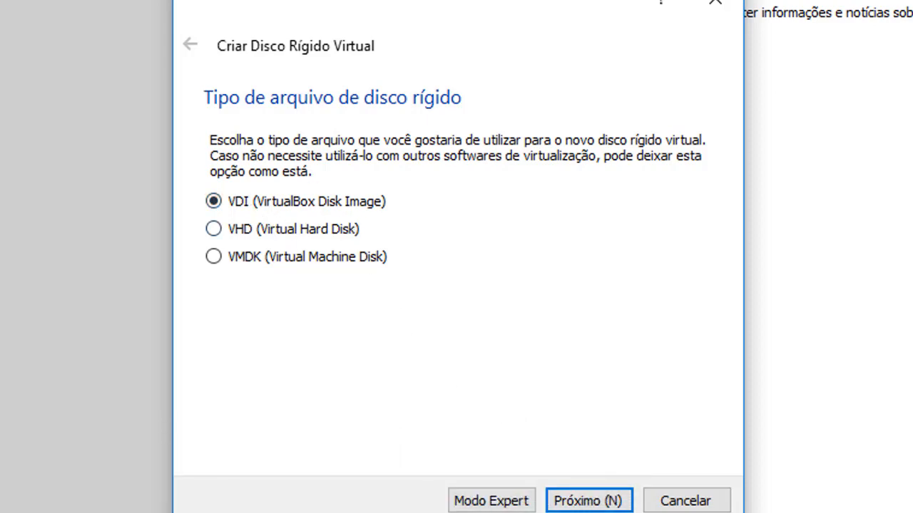
{"action": "left_click", "coordinate": [588, 500]}
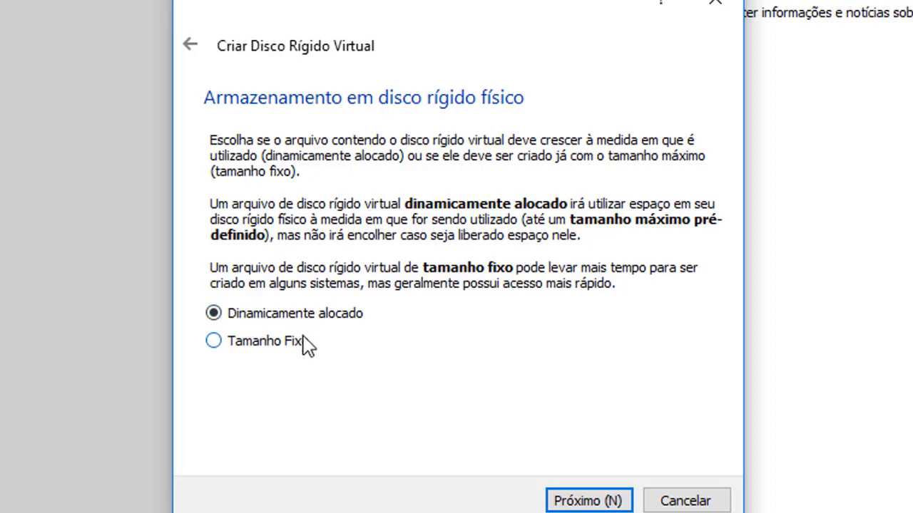
{"action": "left_click", "coordinate": [559, 500]}
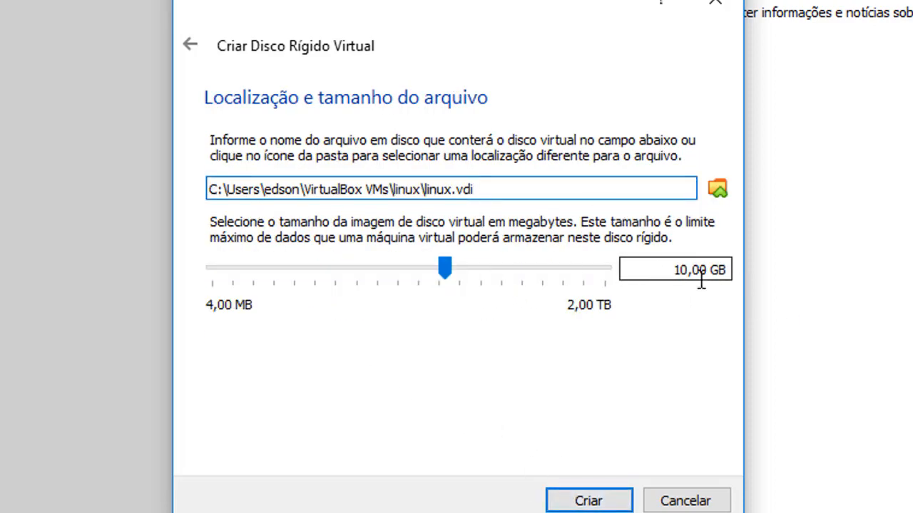
{"action": "left_click_drag", "start_coordinate": [668, 272], "coordinate": [731, 270]}
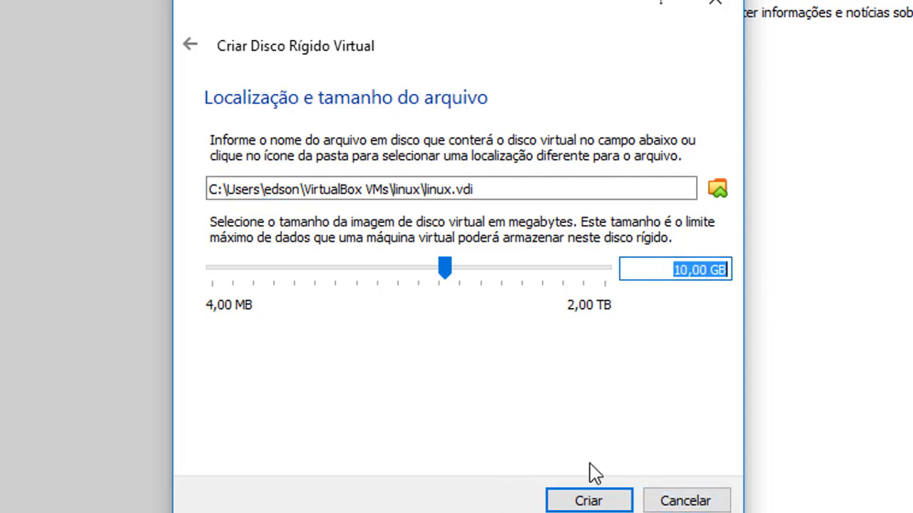
{"action": "left_click", "coordinate": [586, 501]}
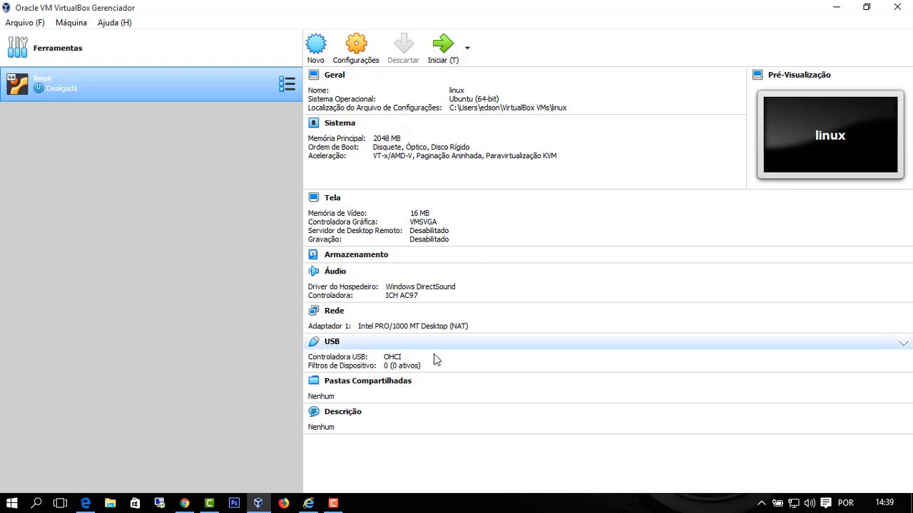
- Open the 'Download Ubuntu Desktop' search result in a new Chrome tab and view it
{"action": "left_click", "coordinate": [184, 504]}
{"action": "left_click_drag", "start_coordinate": [243, 100], "coordinate": [134, 88]}
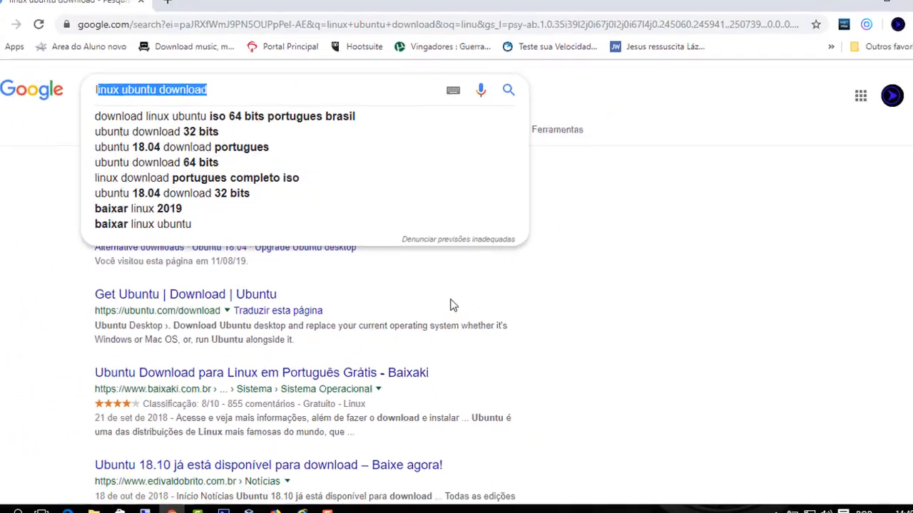
{"action": "left_click", "coordinate": [625, 256]}
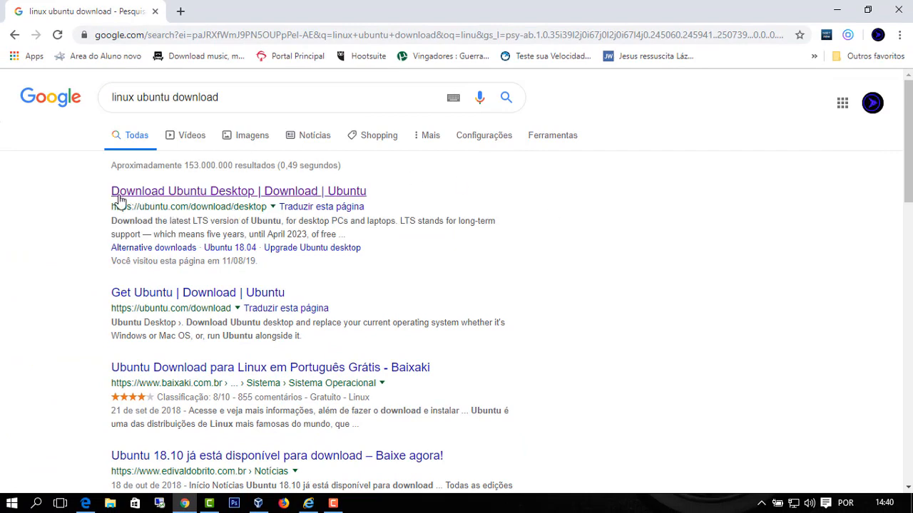
{"action": "middle_click", "coordinate": [182, 200]}
{"action": "left_click", "coordinate": [230, 9]}
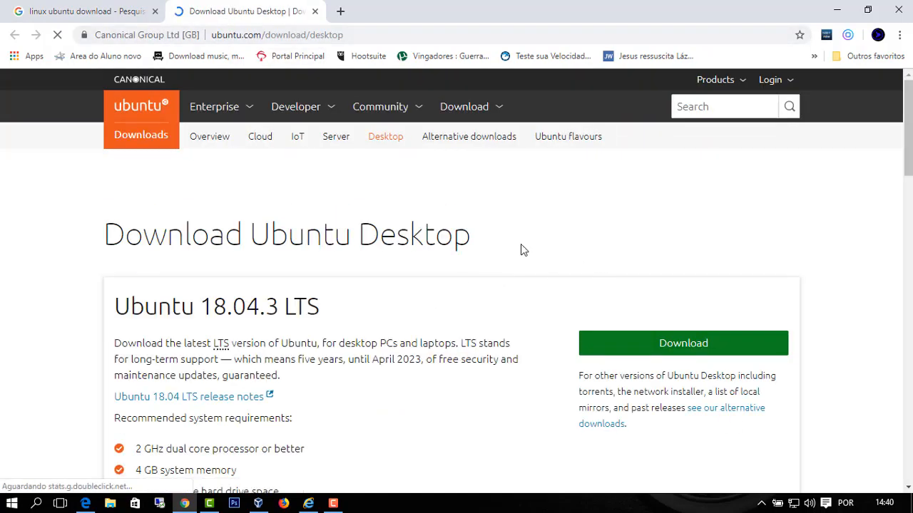
- Highlight the Ubuntu 19.04 heading, description and version number on the download page
{"action": "scroll", "coordinate": [128, 193], "scroll_direction": "down", "scroll_amount": 2}
{"action": "scroll", "coordinate": [135, 199], "scroll_direction": "up", "scroll_amount": 2}
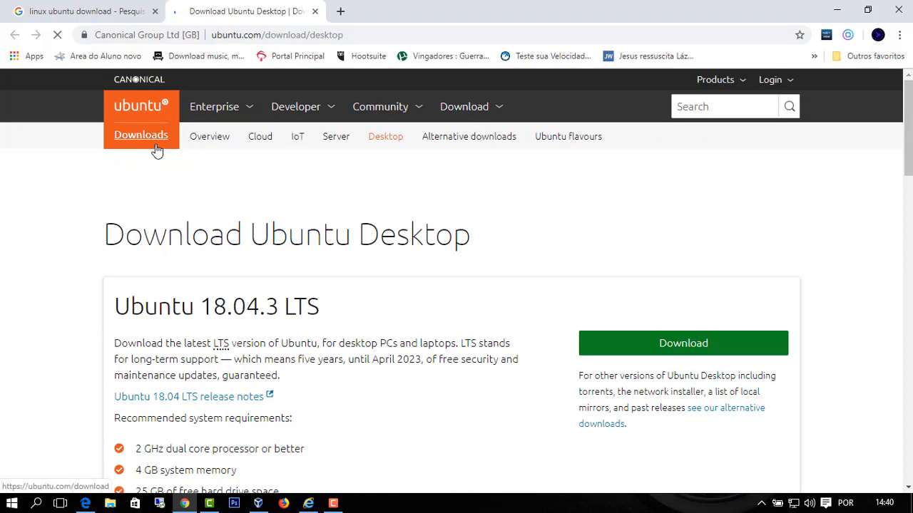
{"action": "scroll", "coordinate": [311, 238], "scroll_direction": "down", "scroll_amount": 6}
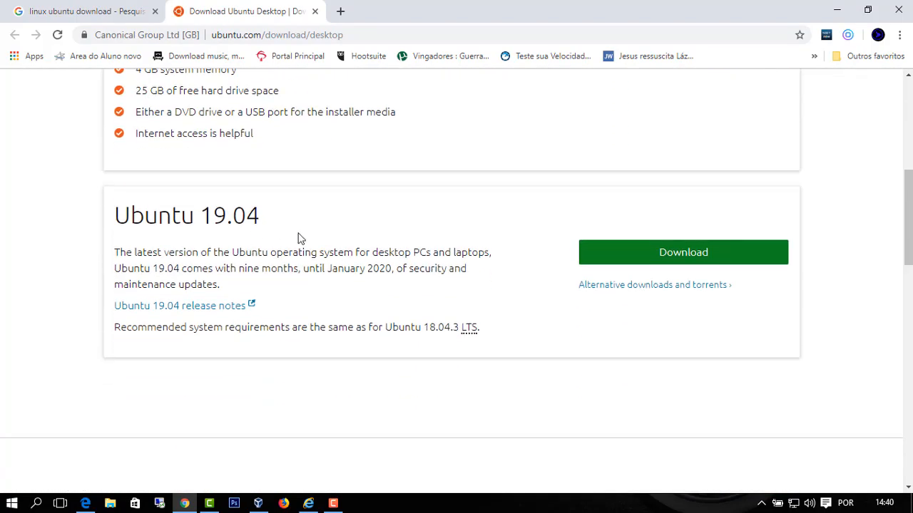
{"action": "left_click_drag", "start_coordinate": [114, 214], "coordinate": [277, 219]}
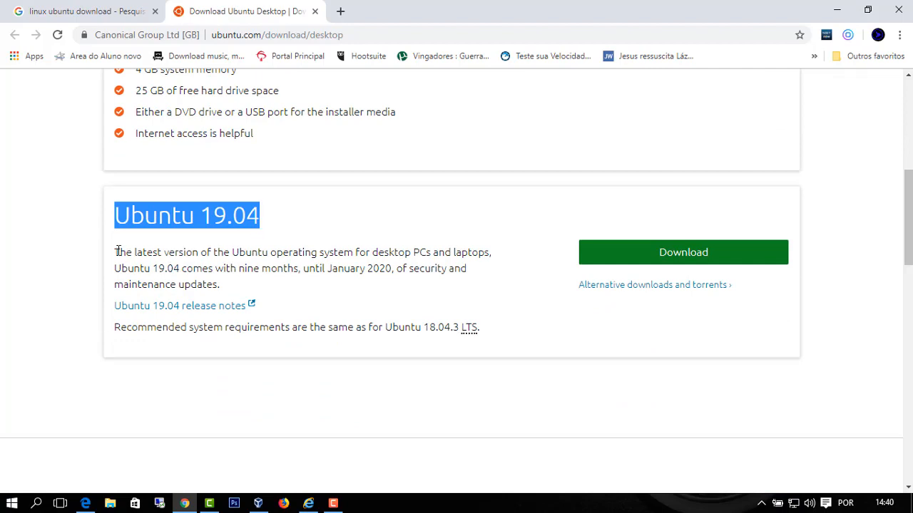
{"action": "left_click_drag", "start_coordinate": [118, 253], "coordinate": [541, 338]}
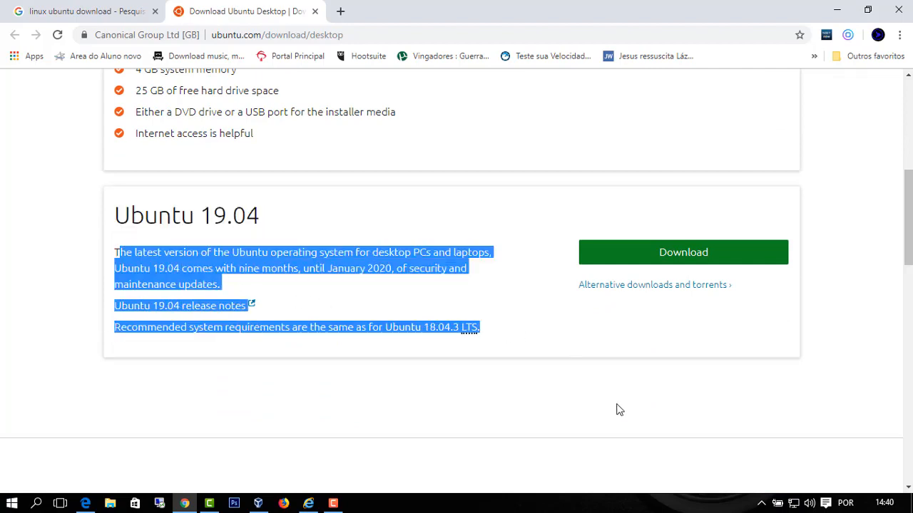
{"action": "left_click", "coordinate": [617, 411]}
{"action": "left_click_drag", "start_coordinate": [204, 214], "coordinate": [285, 218]}
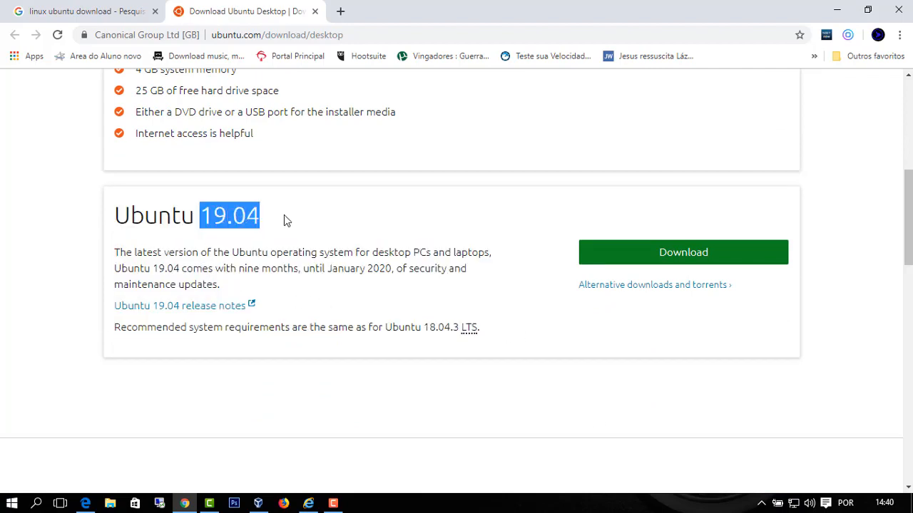
{"action": "left_click", "coordinate": [230, 224]}
{"action": "left_click_drag", "start_coordinate": [202, 214], "coordinate": [262, 218]}
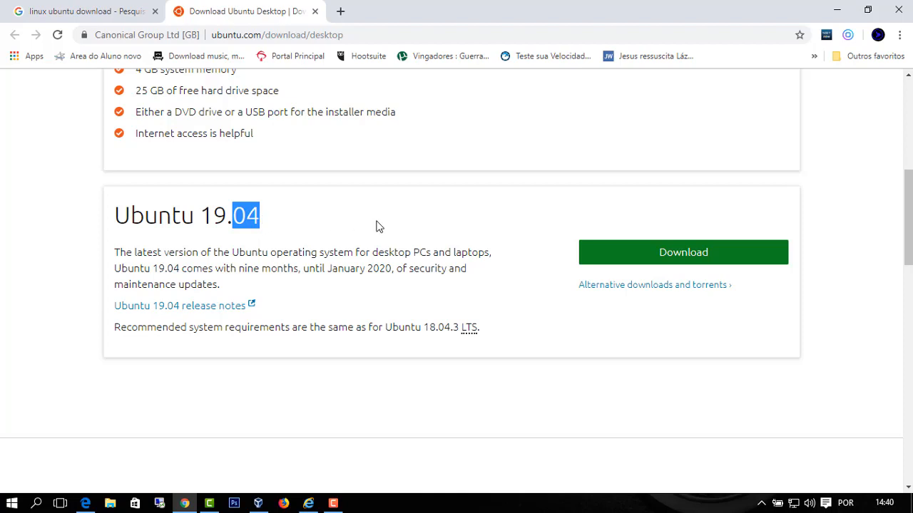
{"action": "left_click", "coordinate": [309, 237]}
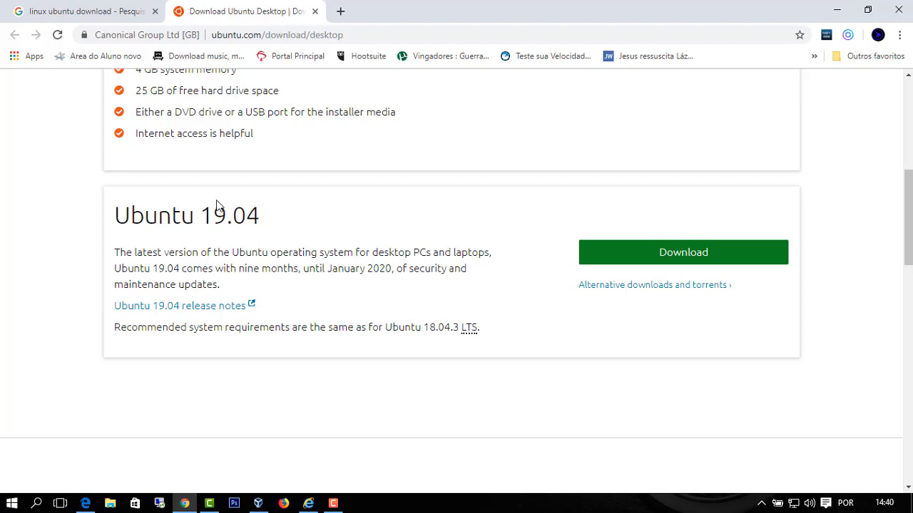
{"action": "left_click_drag", "start_coordinate": [204, 212], "coordinate": [261, 216]}
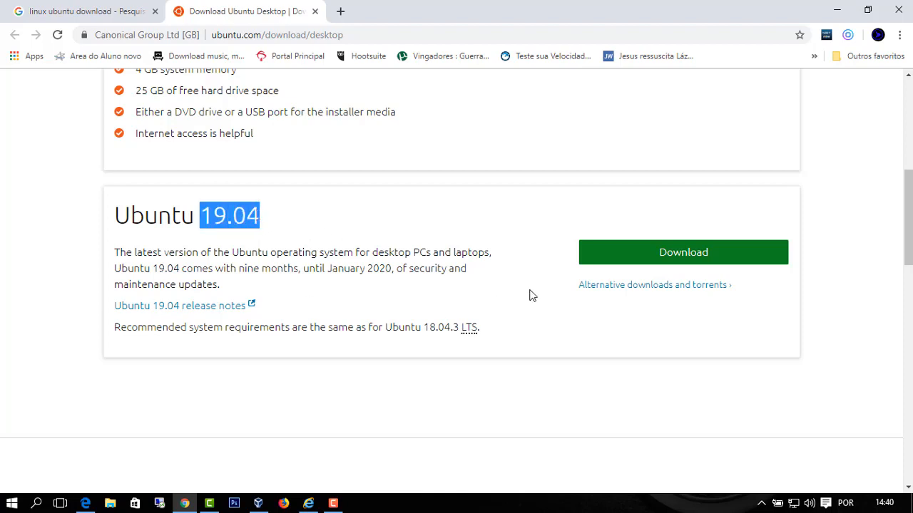
- Start the Ubuntu 19.04 download, find the file already on the Desktop, and cancel saving
{"action": "left_click", "coordinate": [709, 257]}
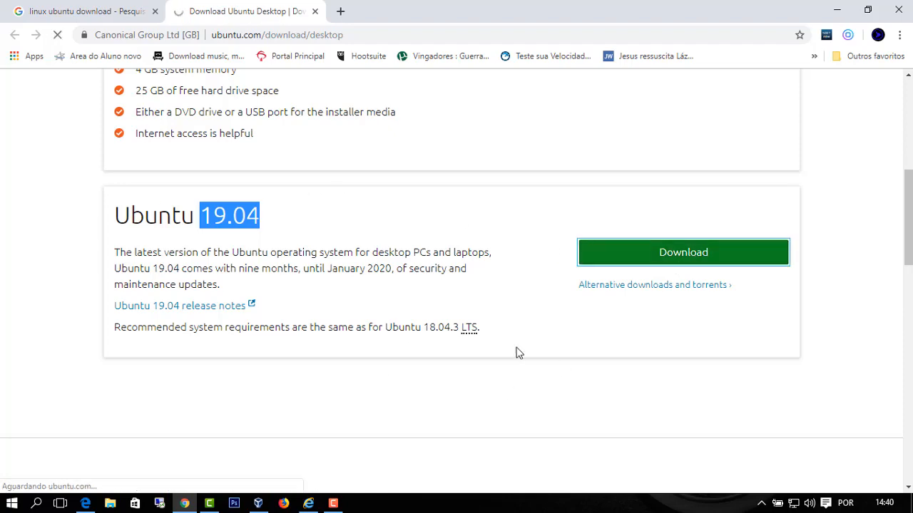
{"action": "scroll", "coordinate": [292, 316], "scroll_direction": "down", "scroll_amount": 3}
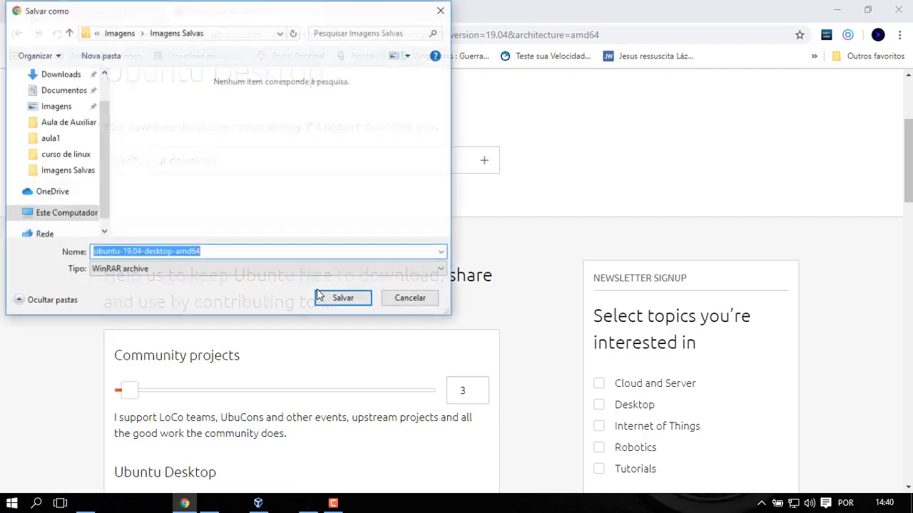
{"action": "scroll", "coordinate": [61, 153], "scroll_direction": "down", "scroll_amount": 3}
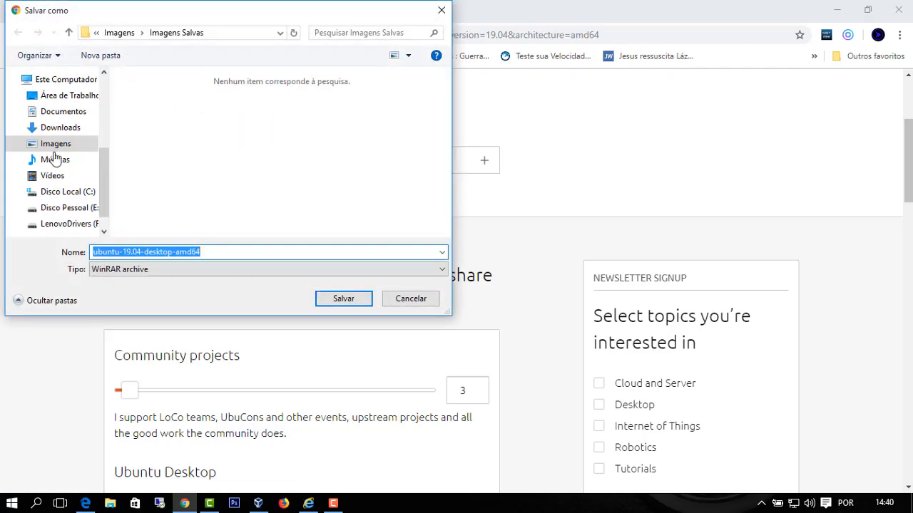
{"action": "left_click", "coordinate": [69, 96]}
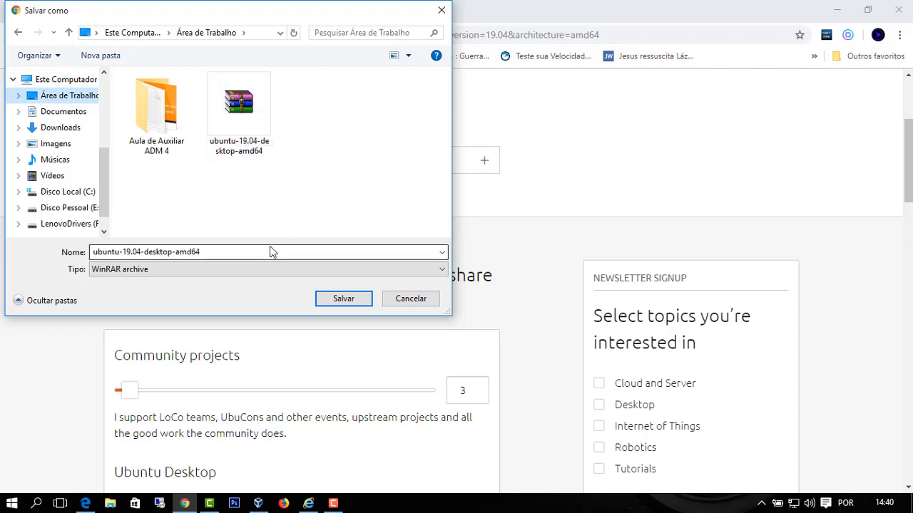
{"action": "left_click", "coordinate": [412, 300]}
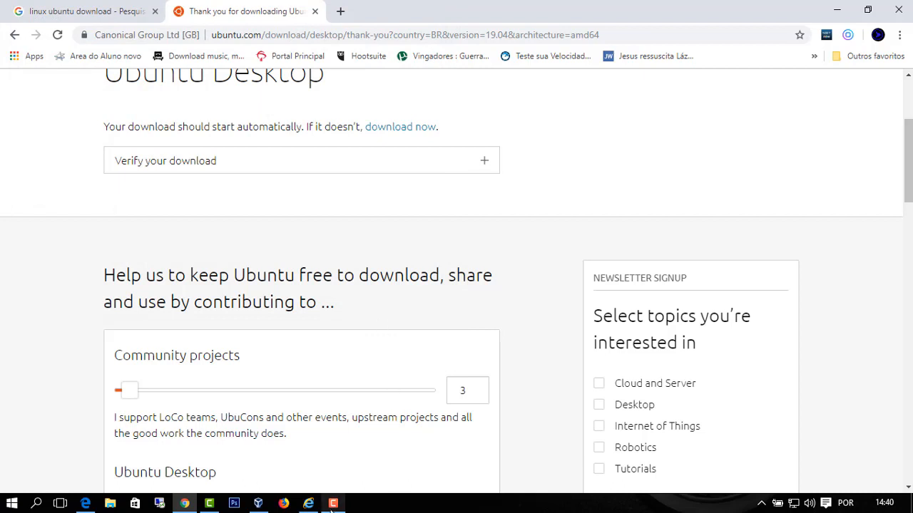
{"action": "left_click", "coordinate": [259, 505]}
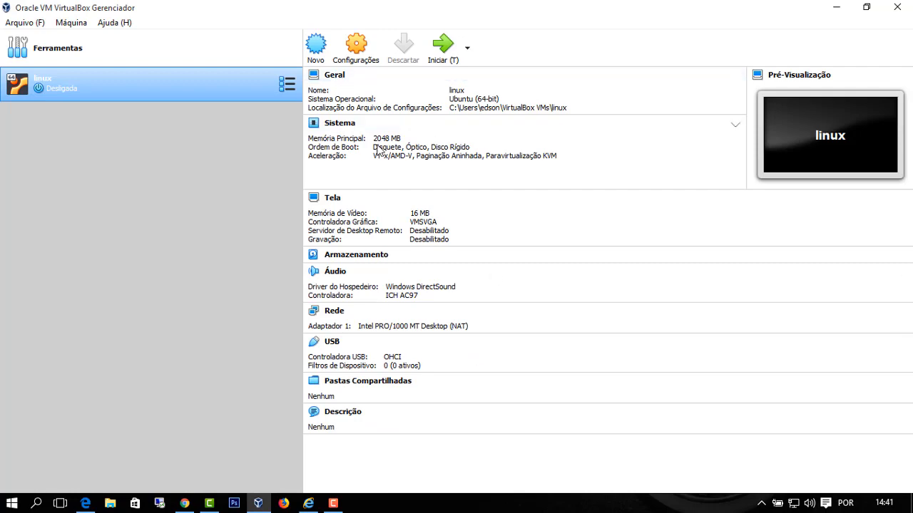
{"action": "left_click", "coordinate": [357, 44]}
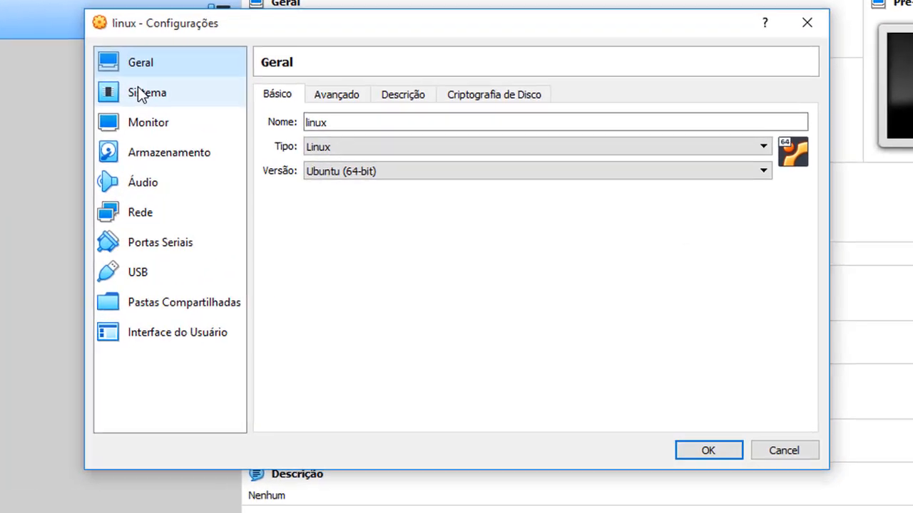
{"action": "left_click", "coordinate": [139, 93]}
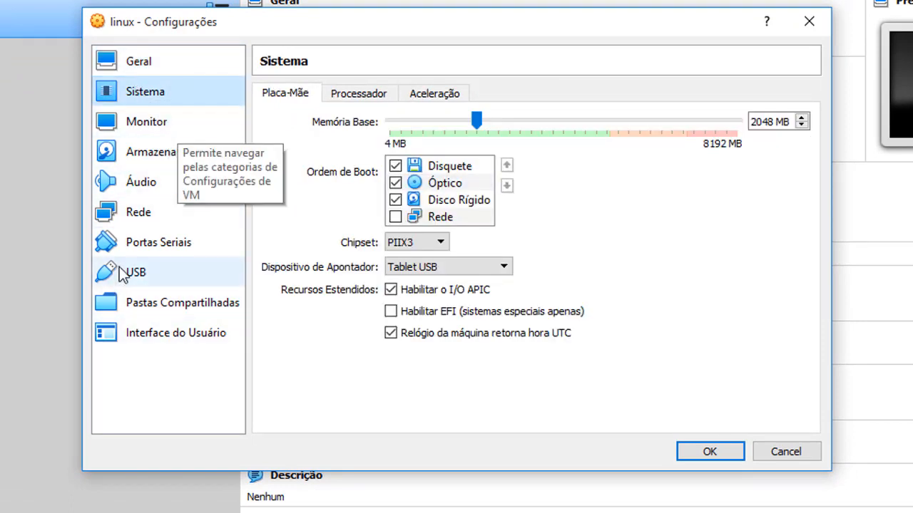
{"action": "left_click", "coordinate": [131, 213]}
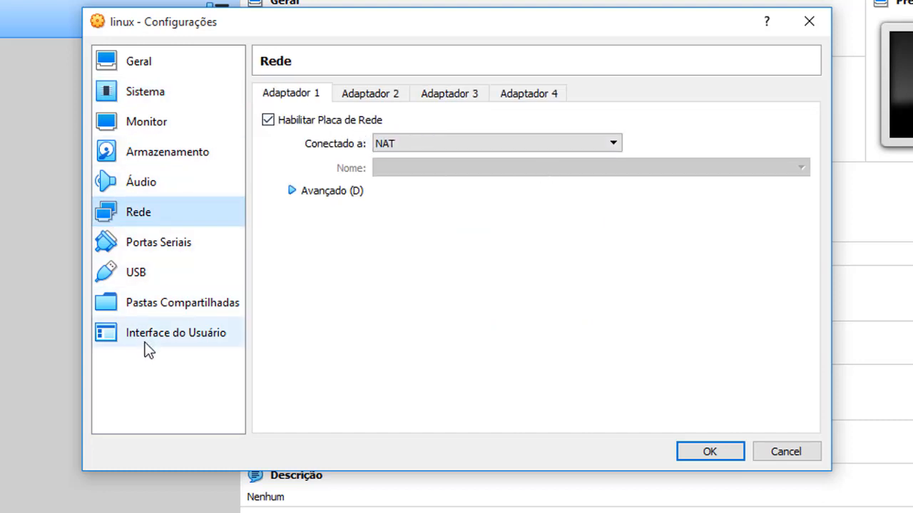
{"action": "left_click", "coordinate": [135, 172]}
{"action": "left_click", "coordinate": [141, 126]}
{"action": "left_click", "coordinate": [150, 153]}
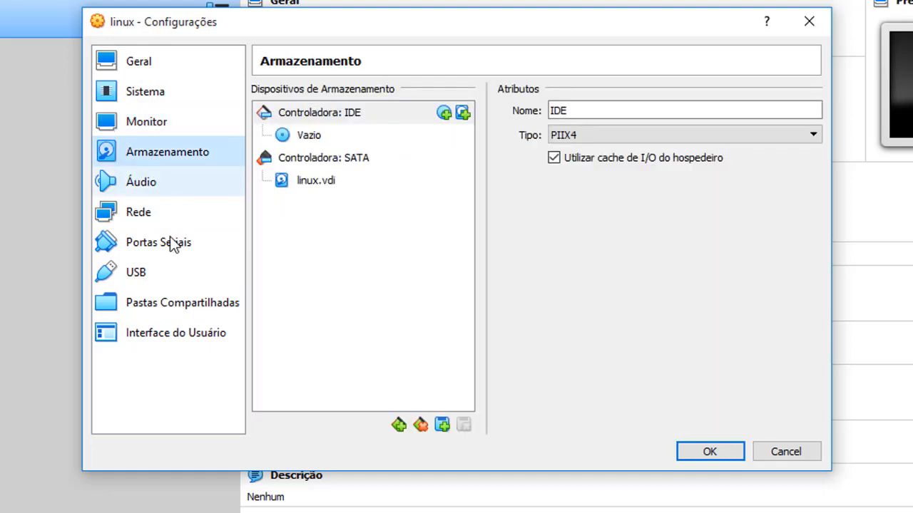
{"action": "left_click", "coordinate": [174, 303]}
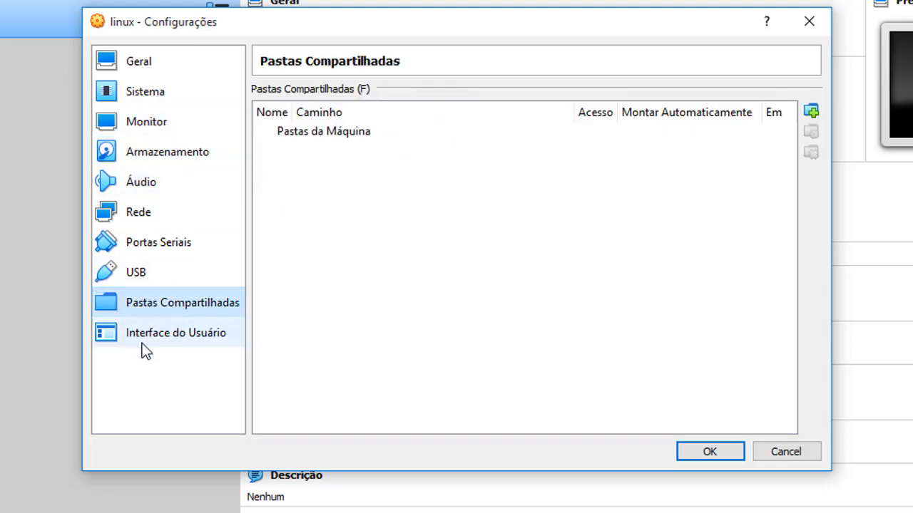
{"action": "left_click", "coordinate": [145, 345]}
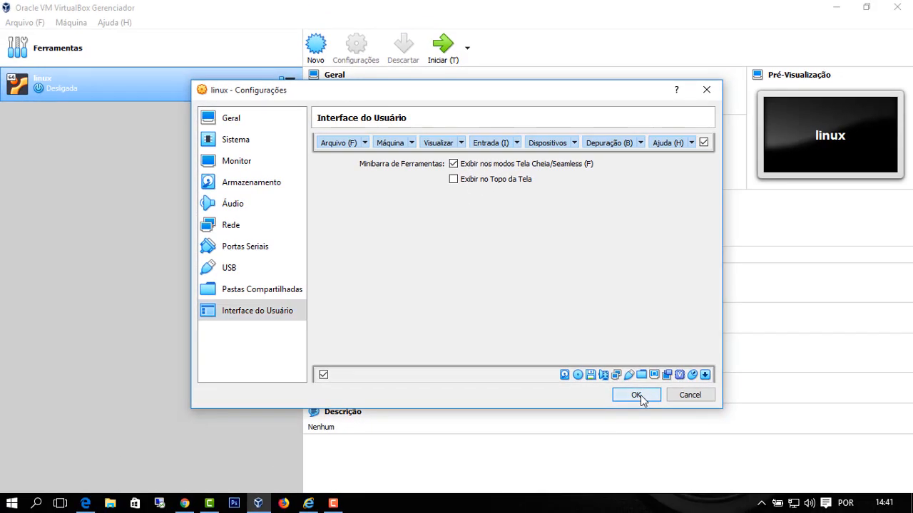
{"action": "left_click", "coordinate": [709, 452]}
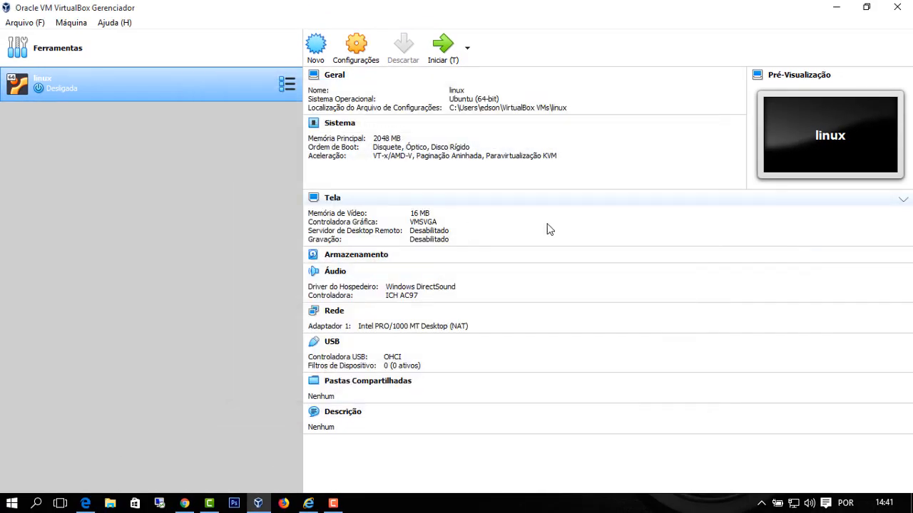
- Boot the linux VM from the ubuntu-19.04-desktop-amd64 image selected in the file browser
{"action": "left_click", "coordinate": [442, 45]}
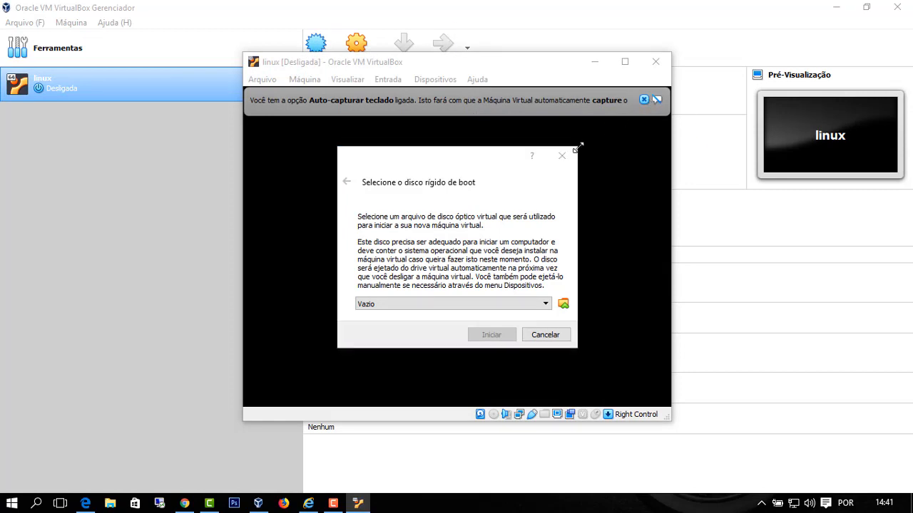
{"action": "left_click", "coordinate": [404, 305]}
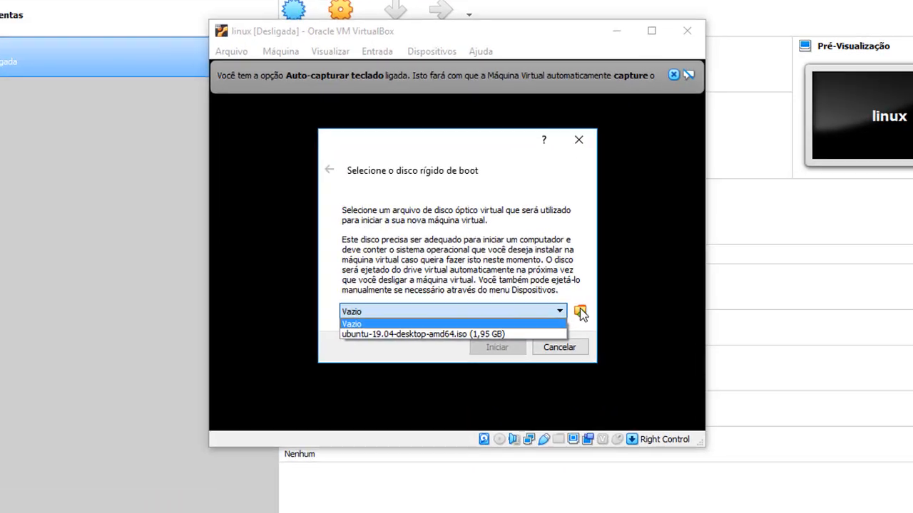
{"action": "left_click", "coordinate": [565, 305]}
{"action": "left_click", "coordinate": [565, 304]}
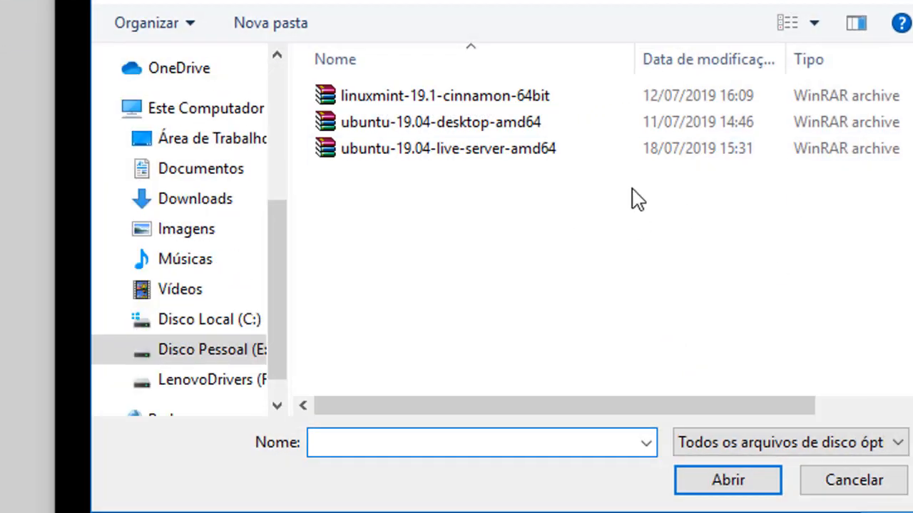
{"action": "left_click", "coordinate": [427, 130]}
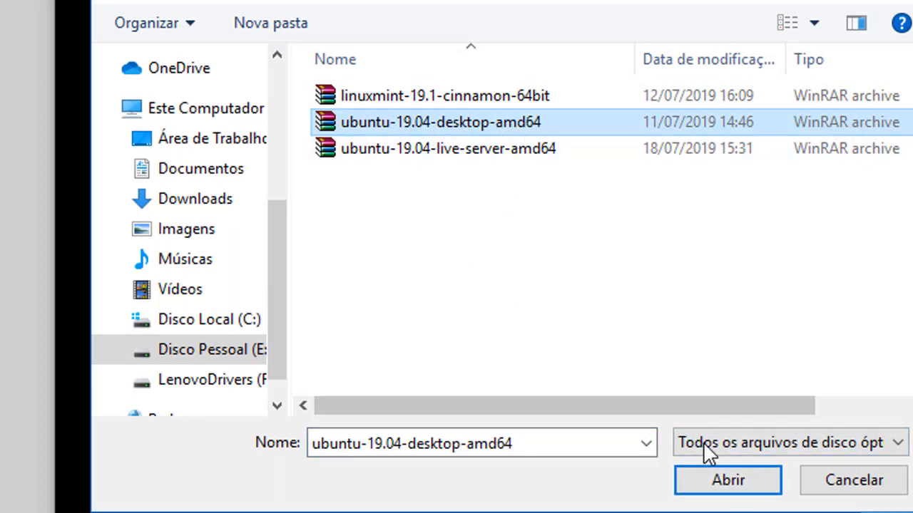
{"action": "left_click", "coordinate": [741, 492]}
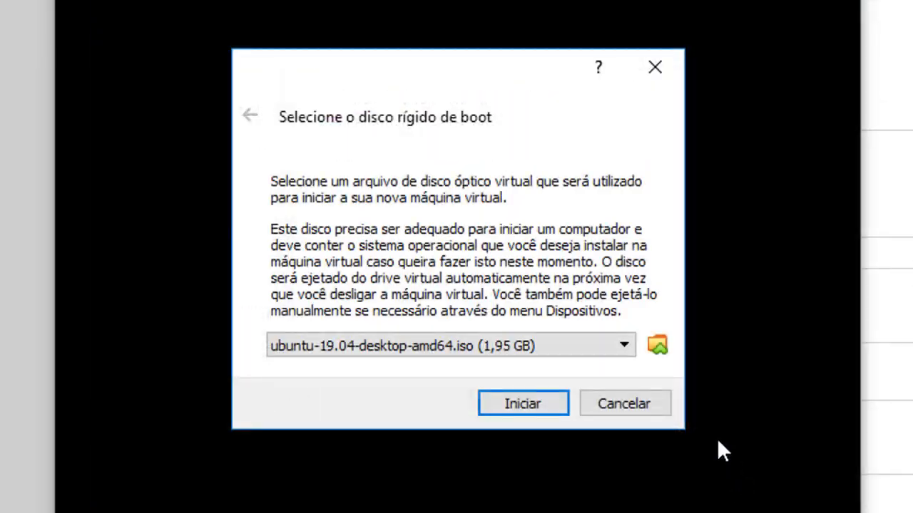
{"action": "left_click", "coordinate": [520, 412]}
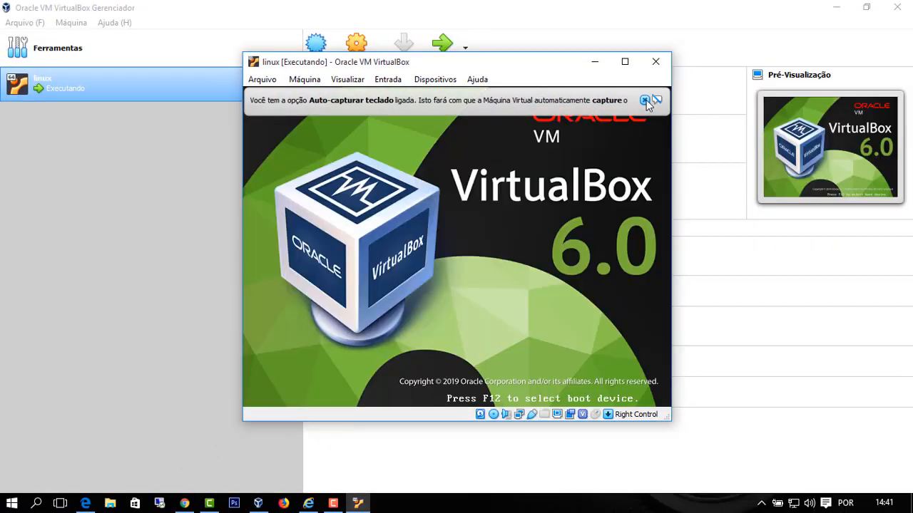
- Dismiss the keyboard and mouse notices, maximize the VM window, and browse the View and Devices menus
{"action": "left_click", "coordinate": [644, 100]}
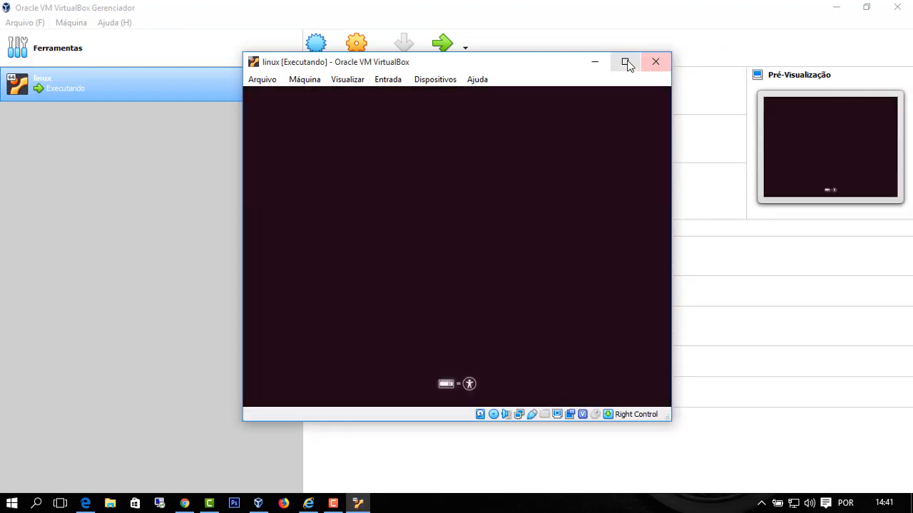
{"action": "left_click", "coordinate": [625, 62]}
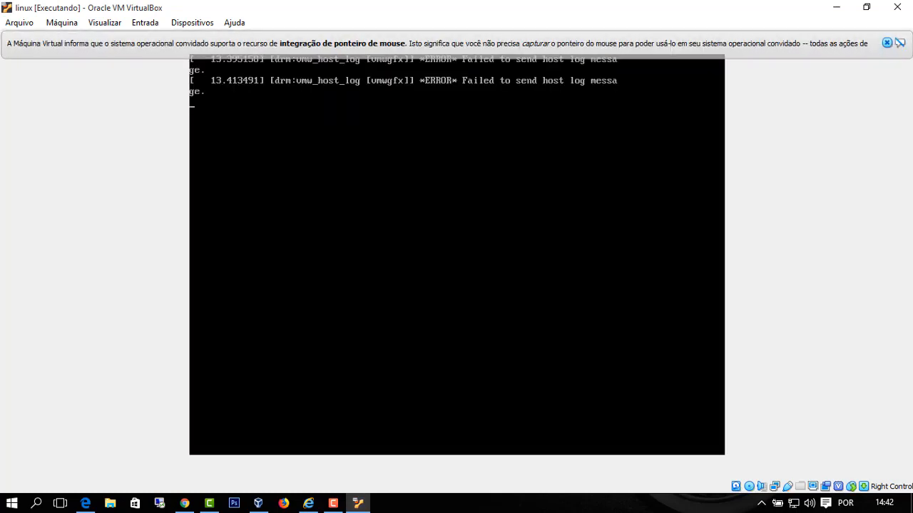
{"action": "left_click", "coordinate": [886, 43]}
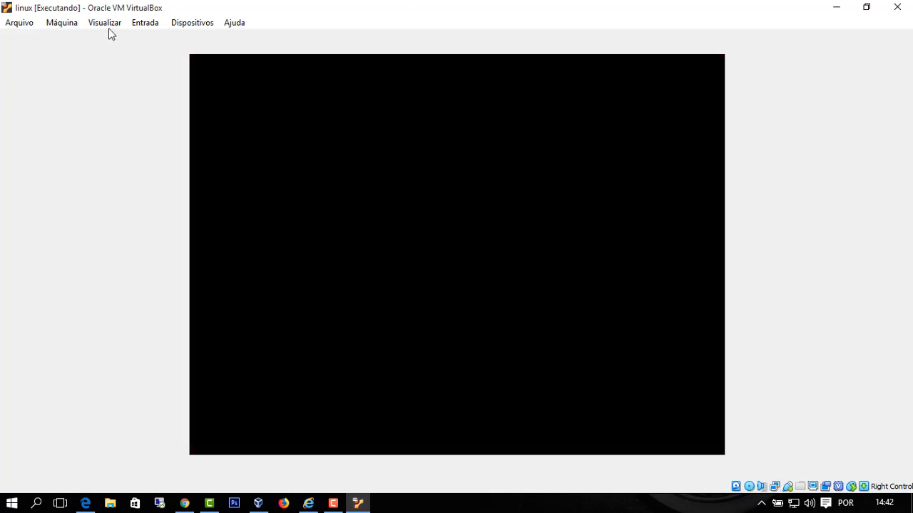
{"action": "left_click", "coordinate": [109, 27]}
{"action": "mouse_move", "coordinate": [191, 28]}
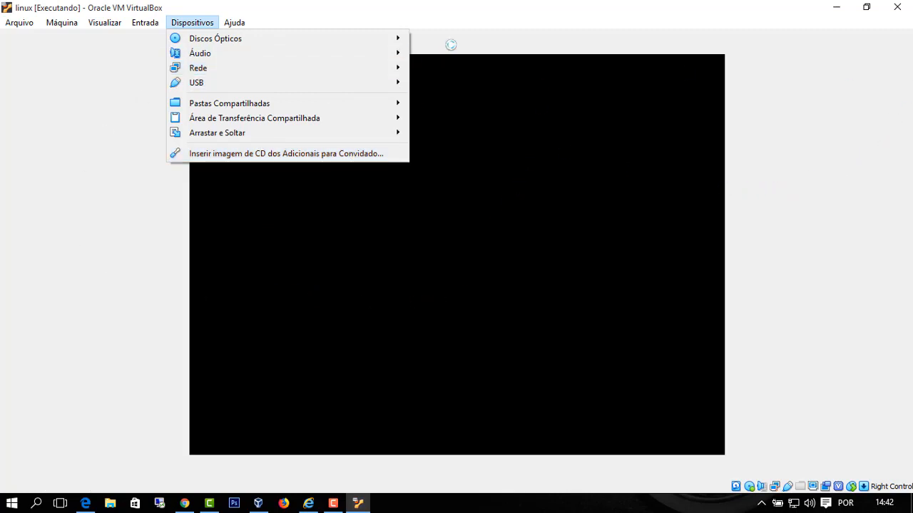
{"action": "left_click", "coordinate": [464, 43]}
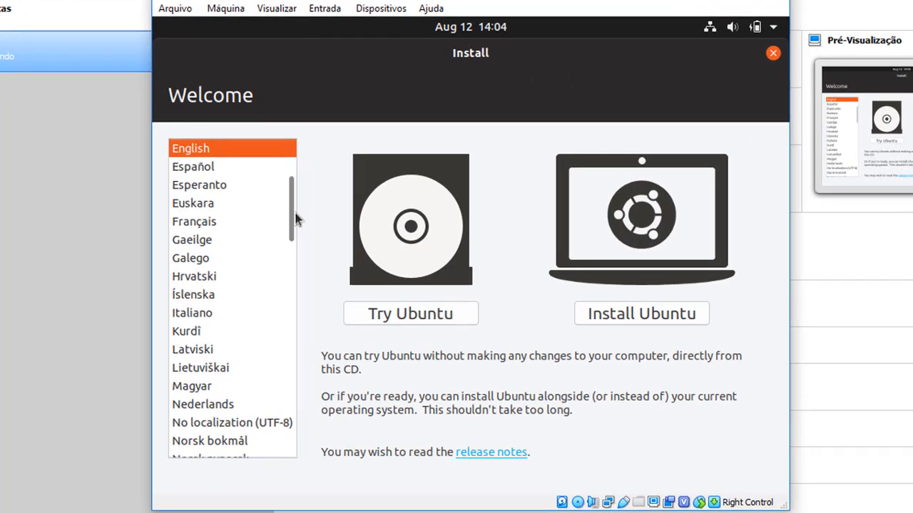
- Select Português do Brasil as the installer language and choose Instalar o Ubuntu
{"action": "left_click_drag", "start_coordinate": [296, 220], "coordinate": [291, 287]}
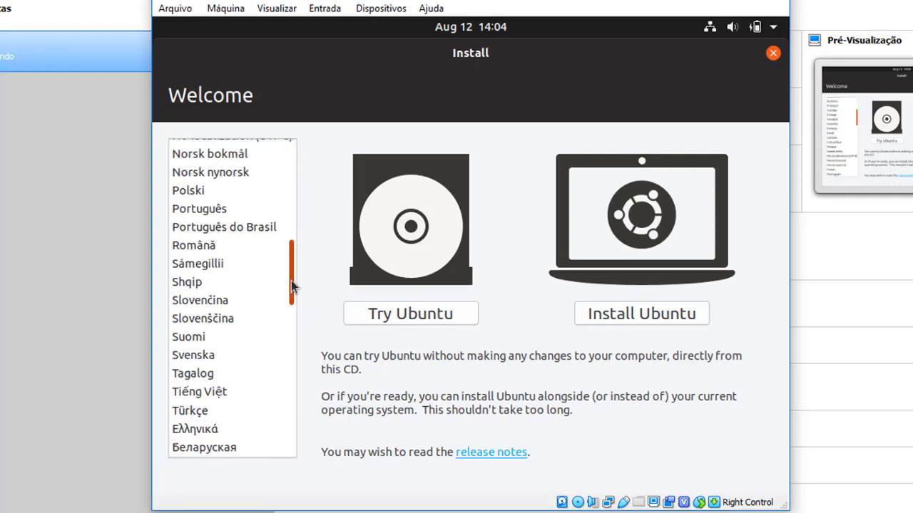
{"action": "left_click", "coordinate": [234, 228]}
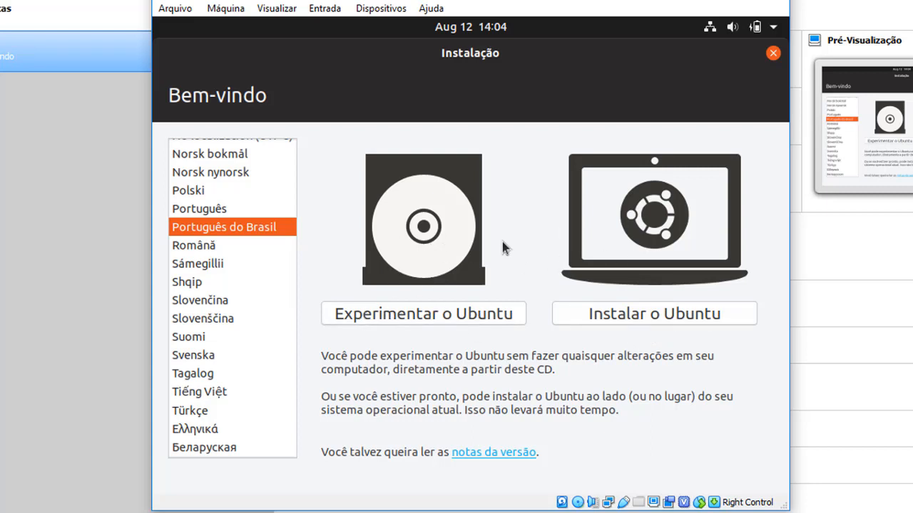
{"action": "left_click", "coordinate": [650, 315]}
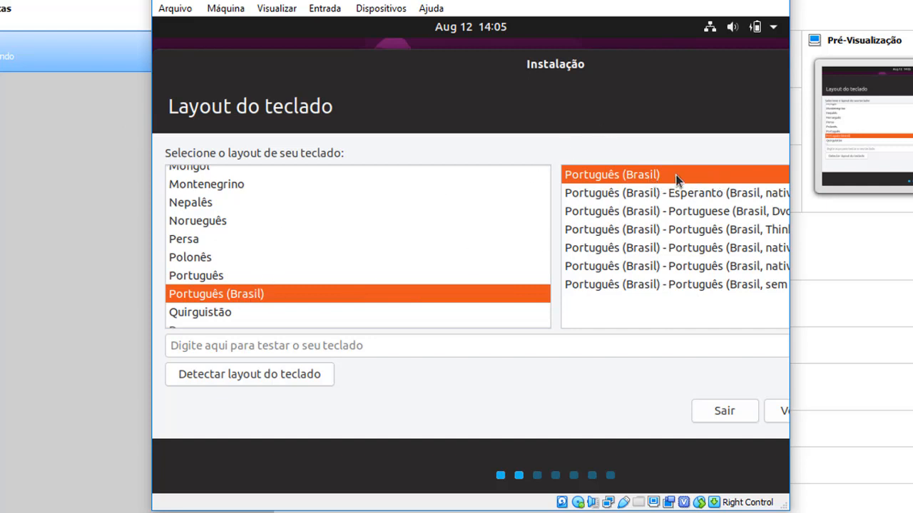
- Accept the Português (Brasil) keyboard layout, then keep Instalação normal without downloading updates
{"action": "left_click_drag", "start_coordinate": [673, 72], "coordinate": [479, 71]}
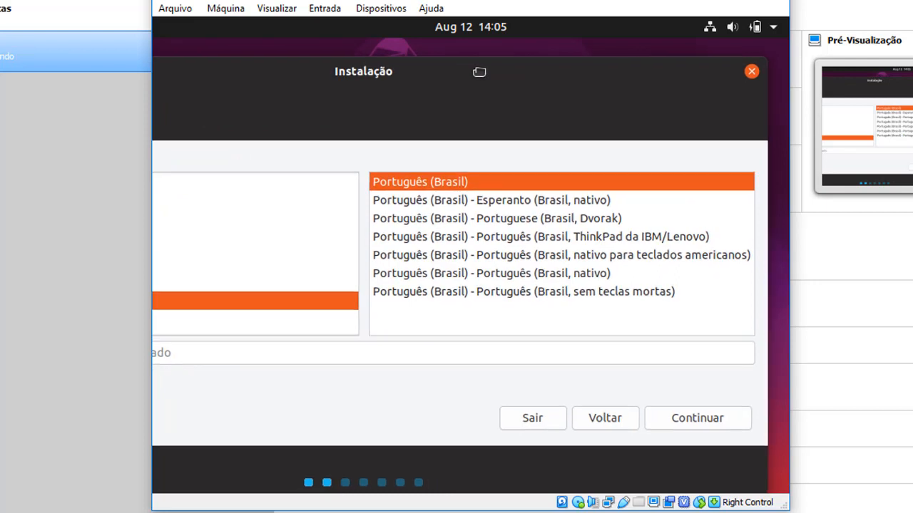
{"action": "left_click", "coordinate": [699, 421]}
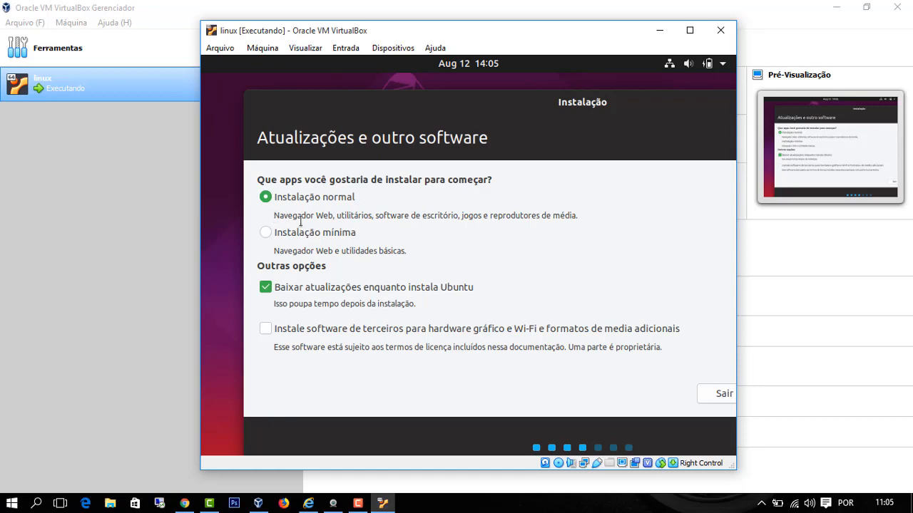
{"action": "left_click_drag", "start_coordinate": [274, 216], "coordinate": [261, 232]}
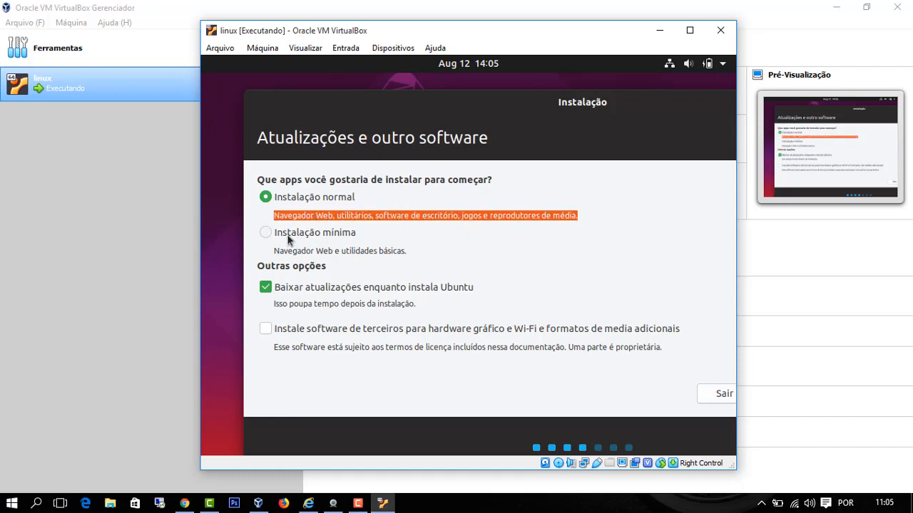
{"action": "left_click", "coordinate": [373, 232]}
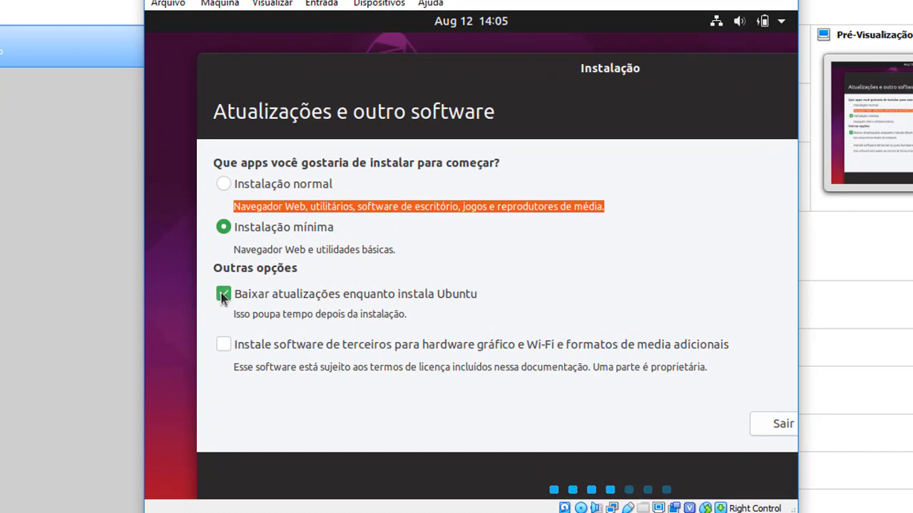
{"action": "left_click", "coordinate": [223, 298]}
{"action": "left_click", "coordinate": [222, 186]}
{"action": "left_click", "coordinate": [242, 226]}
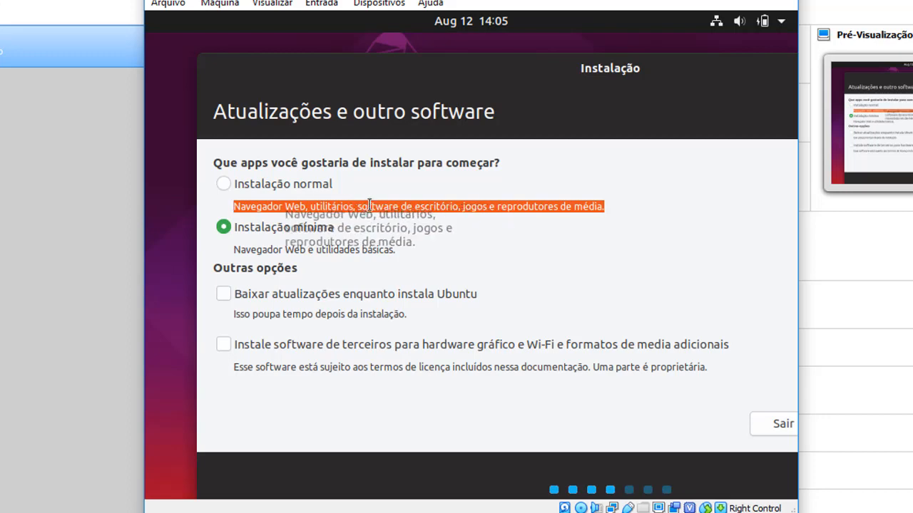
{"action": "left_click", "coordinate": [250, 187]}
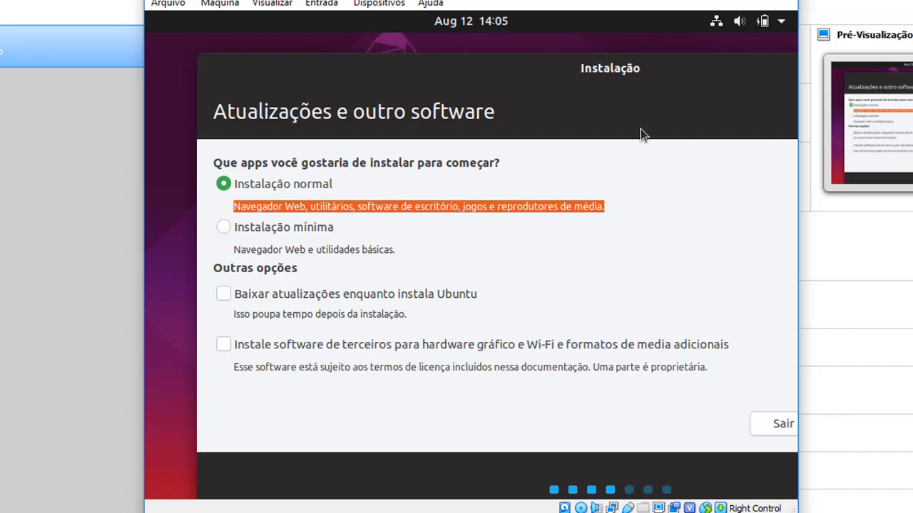
{"action": "left_click_drag", "start_coordinate": [707, 88], "coordinate": [429, 107]}
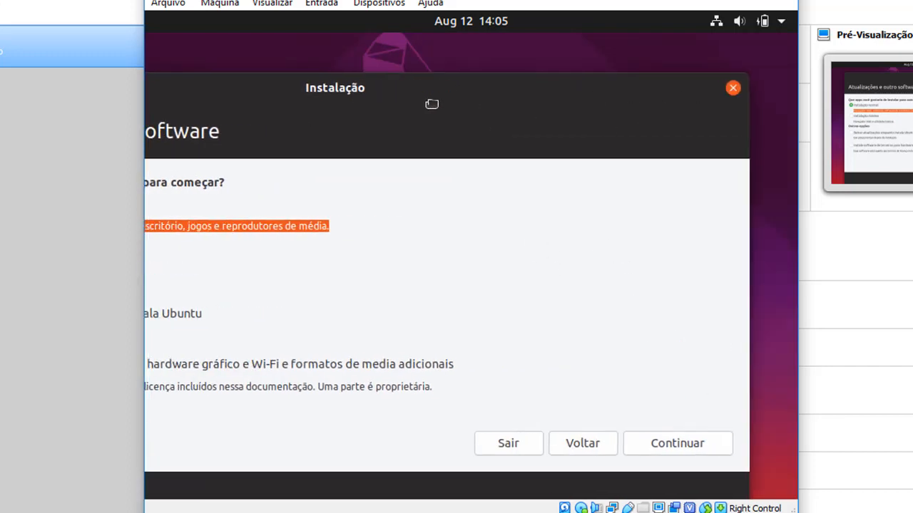
{"action": "left_click", "coordinate": [665, 443]}
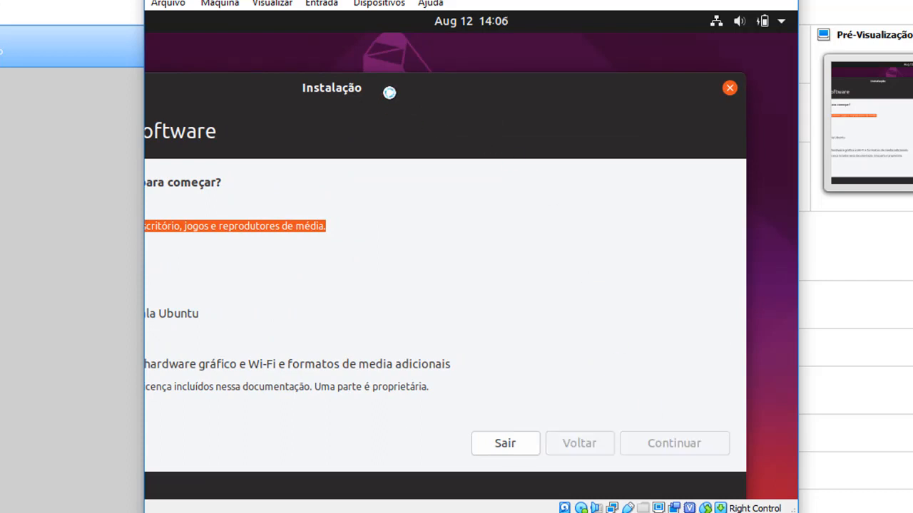
{"action": "left_click_drag", "start_coordinate": [389, 90], "coordinate": [534, 88]}
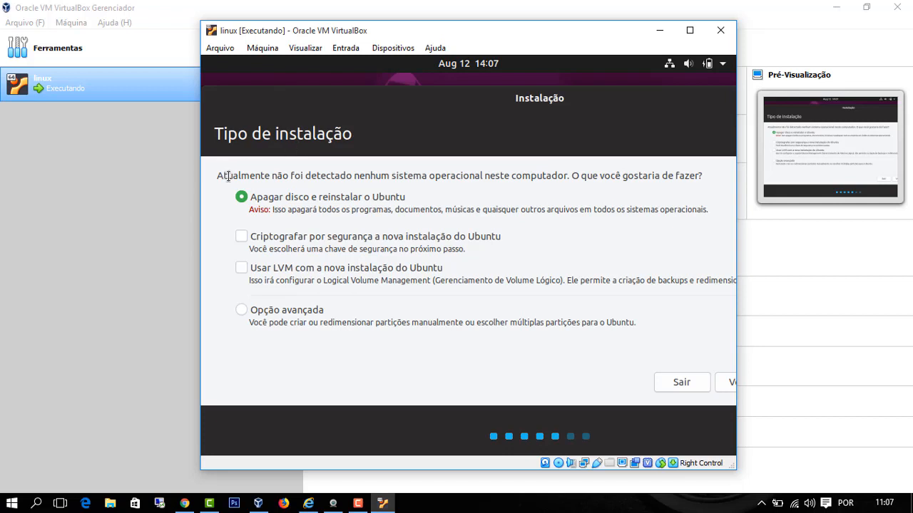
- Review the installation type page, keeping Apagar disco e reinstalar o Ubuntu selected
{"action": "left_click_drag", "start_coordinate": [229, 176], "coordinate": [621, 176]}
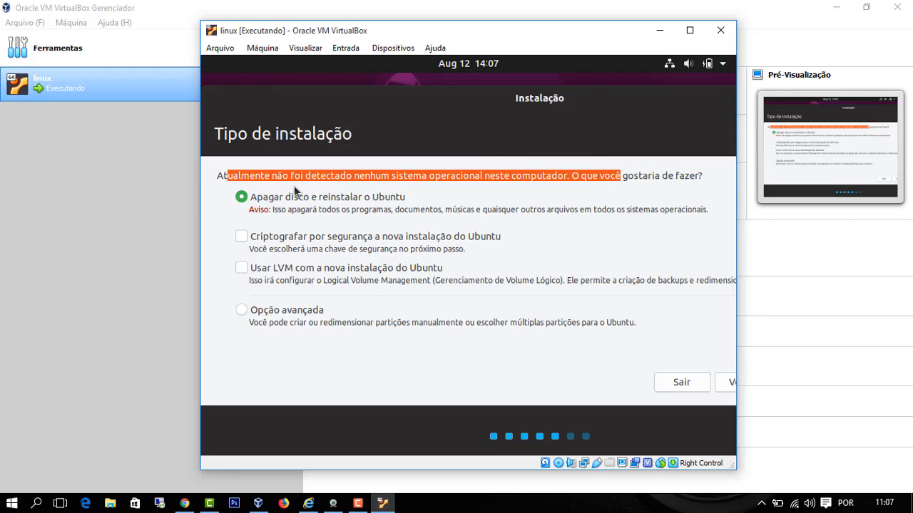
{"action": "left_click_drag", "start_coordinate": [221, 176], "coordinate": [501, 178]}
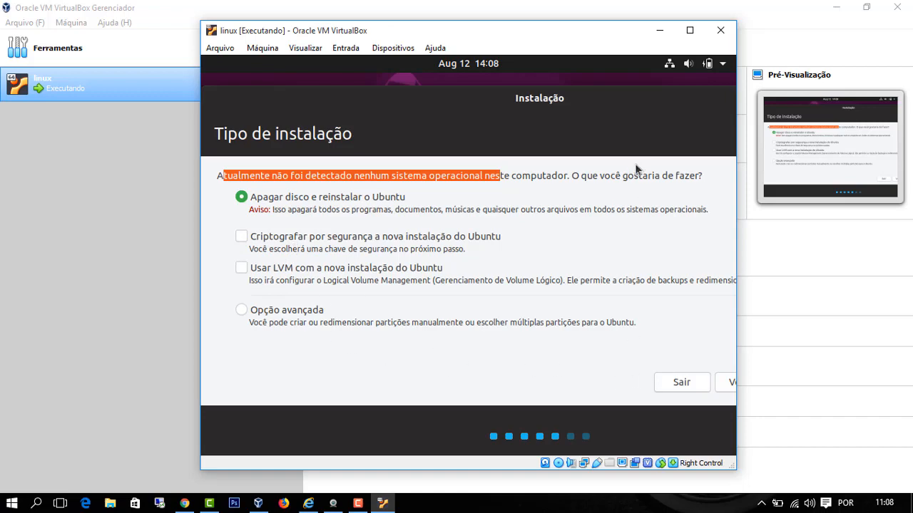
{"action": "left_click_drag", "start_coordinate": [634, 116], "coordinate": [476, 92]}
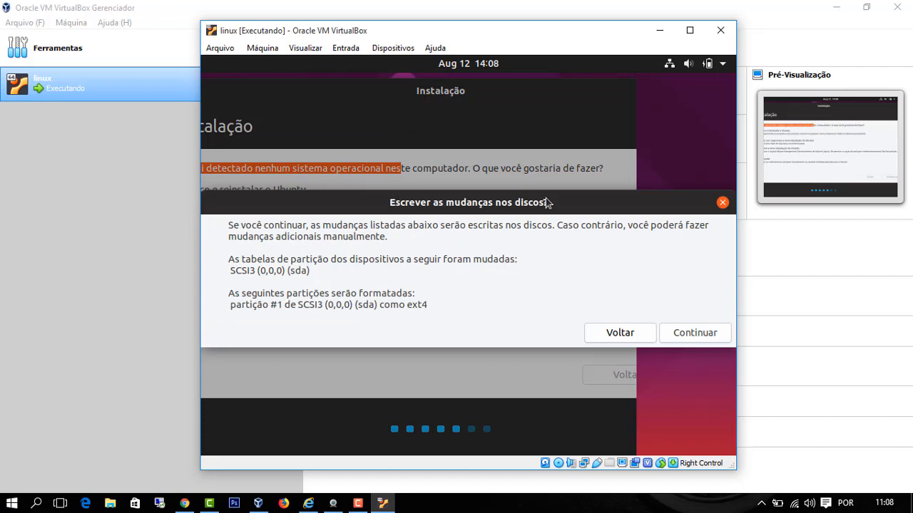
- Confirm writing the partition changes so the disk is formatted as ext4
{"action": "left_click_drag", "start_coordinate": [538, 197], "coordinate": [540, 191]}
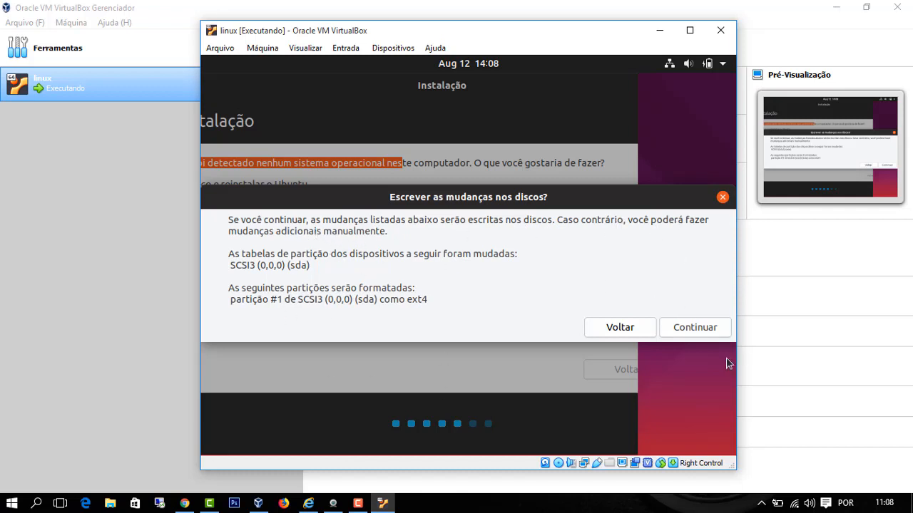
{"action": "left_click", "coordinate": [695, 326]}
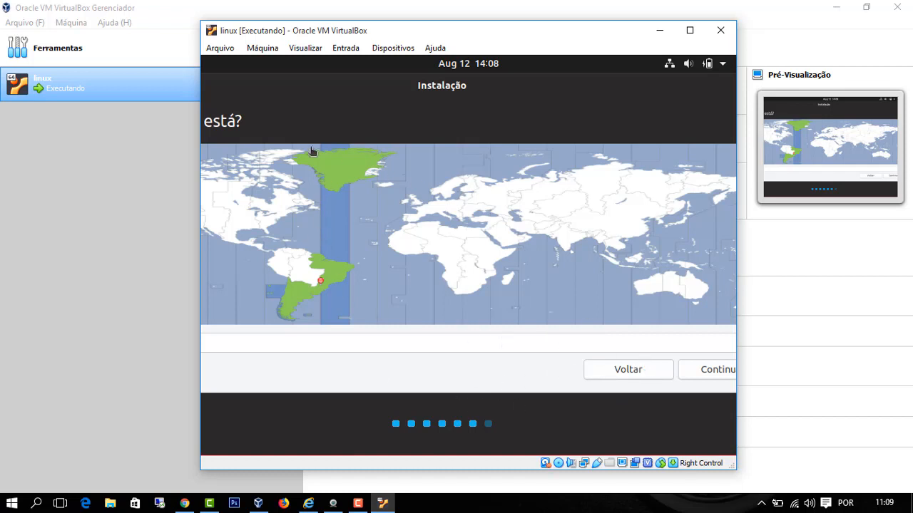
- Accept Sao Paulo as the location on the 'Onde você está?' time zone map
{"action": "left_click_drag", "start_coordinate": [511, 100], "coordinate": [383, 90]}
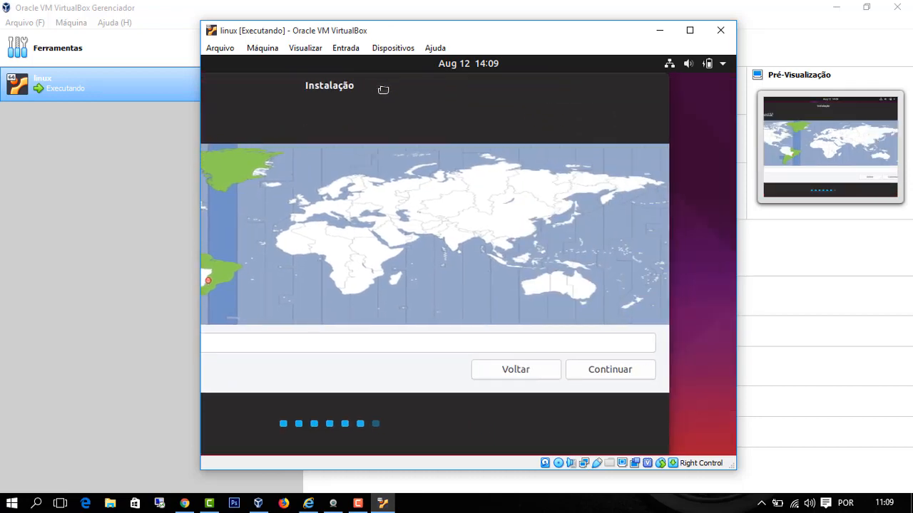
{"action": "left_click", "coordinate": [610, 369]}
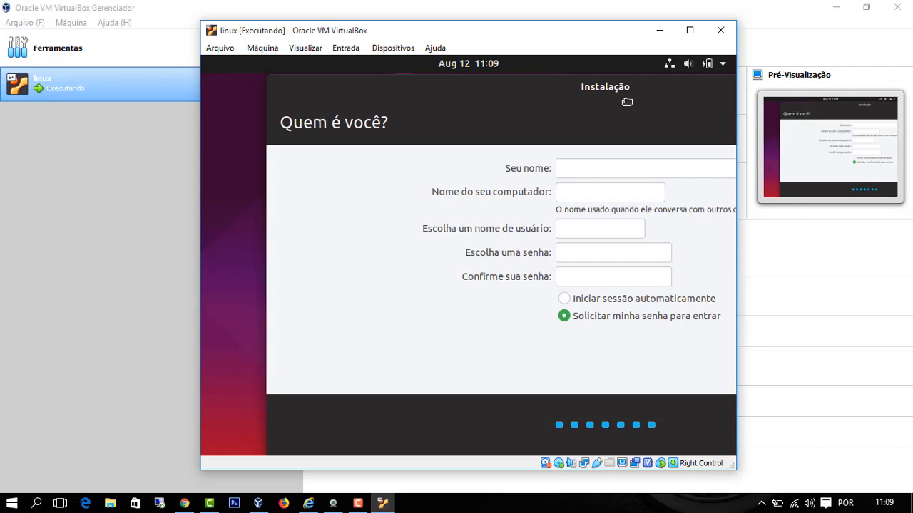
- Enter the user's full name in the account form
{"action": "left_click_drag", "start_coordinate": [577, 96], "coordinate": [385, 95]}
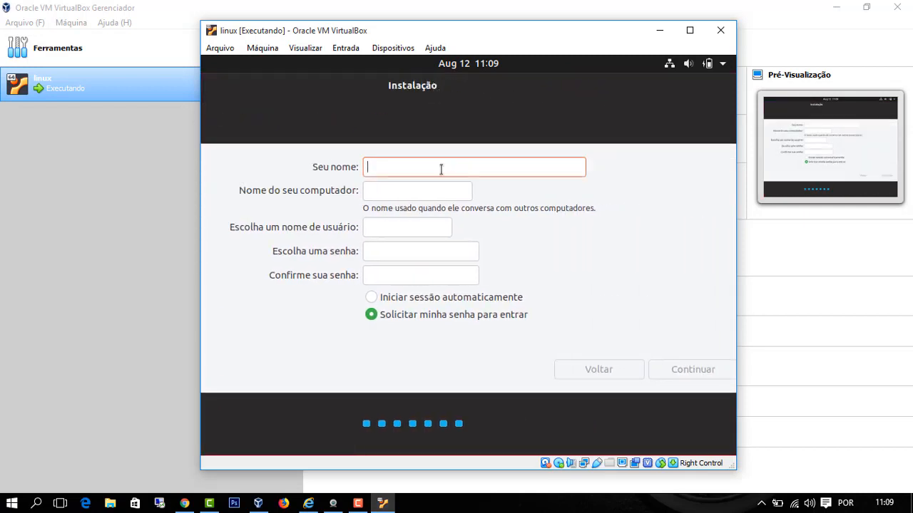
{"action": "left_click", "coordinate": [380, 191]}
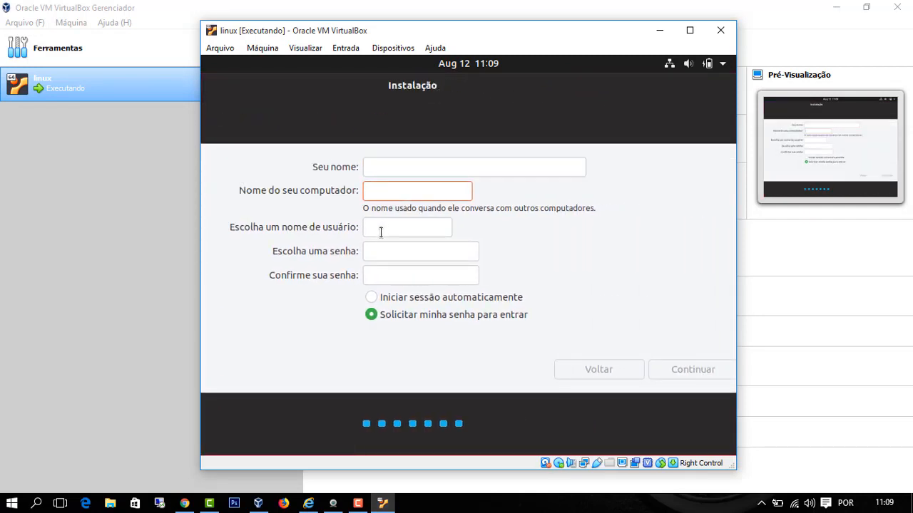
{"action": "left_click", "coordinate": [381, 228]}
{"action": "left_click", "coordinate": [381, 249]}
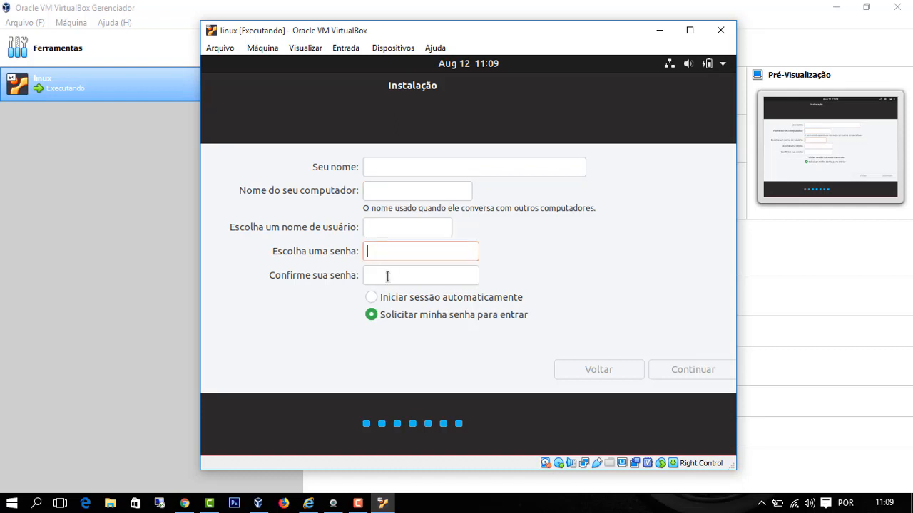
{"action": "left_click", "coordinate": [387, 274]}
{"action": "left_click", "coordinate": [400, 167]}
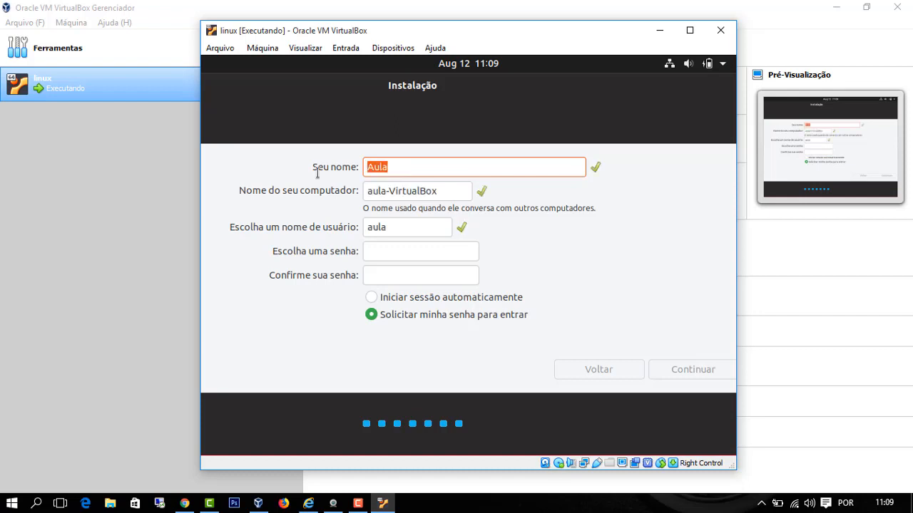
{"action": "type", "text": "Edson"}
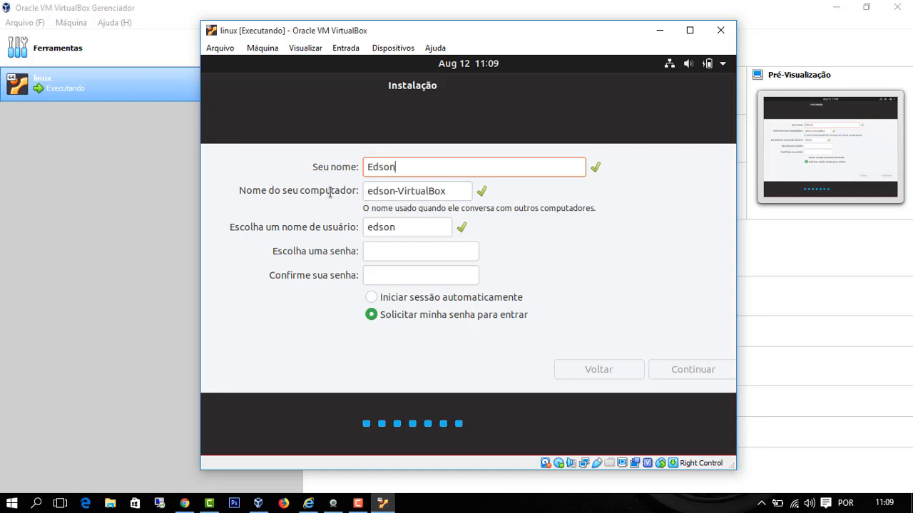
- Name the computer aula-VirtualBox, set and confirm the six-character password, and start installing
{"action": "left_click_drag", "start_coordinate": [397, 191], "coordinate": [361, 195]}
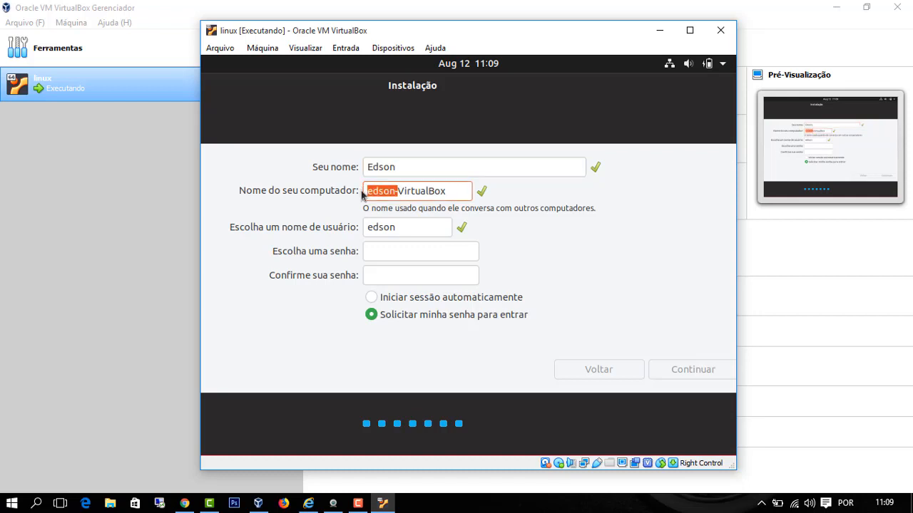
{"action": "type", "text": "aula-"}
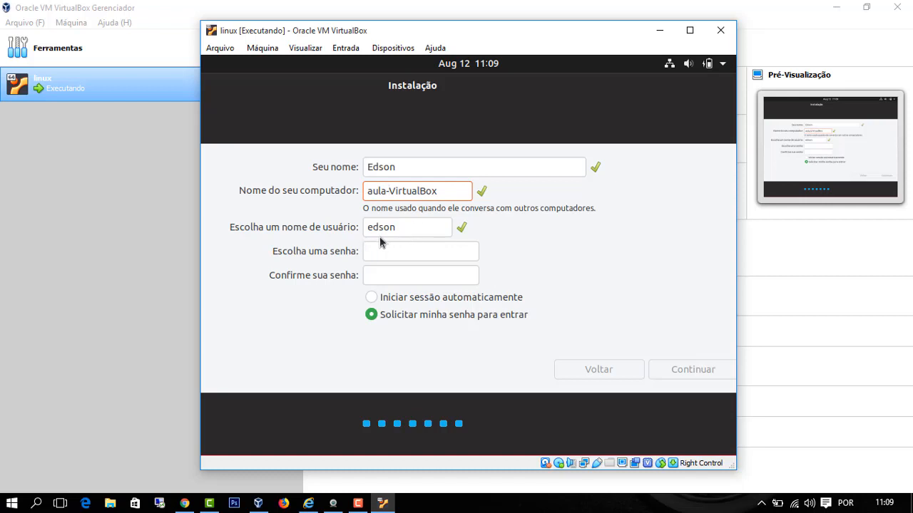
{"action": "left_click", "coordinate": [391, 254]}
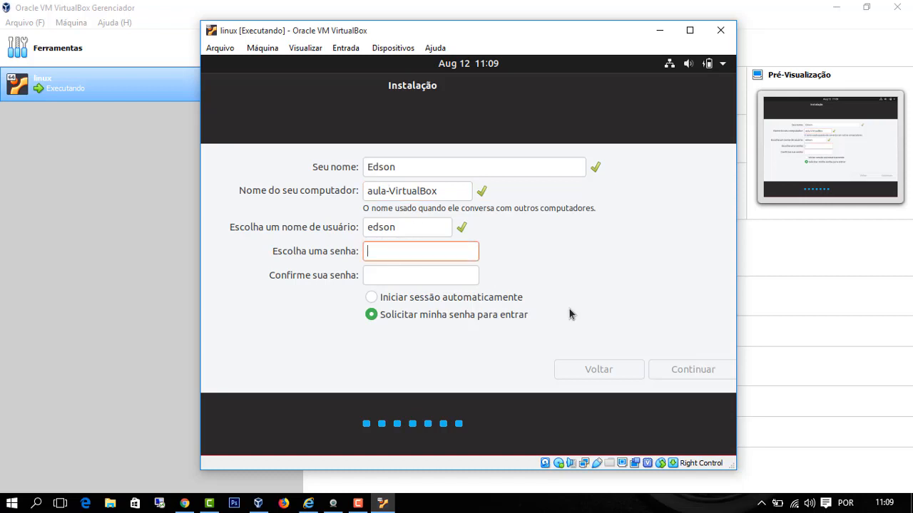
{"action": "key", "text": "Tab"}
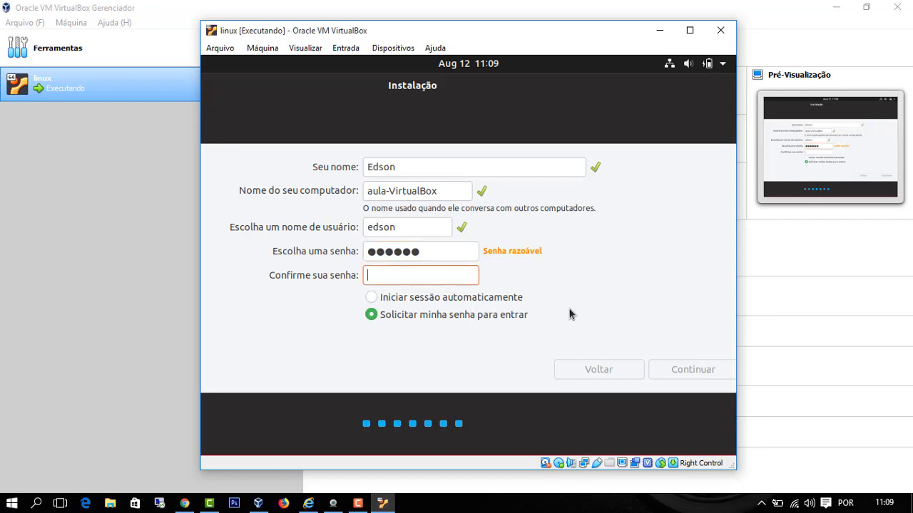
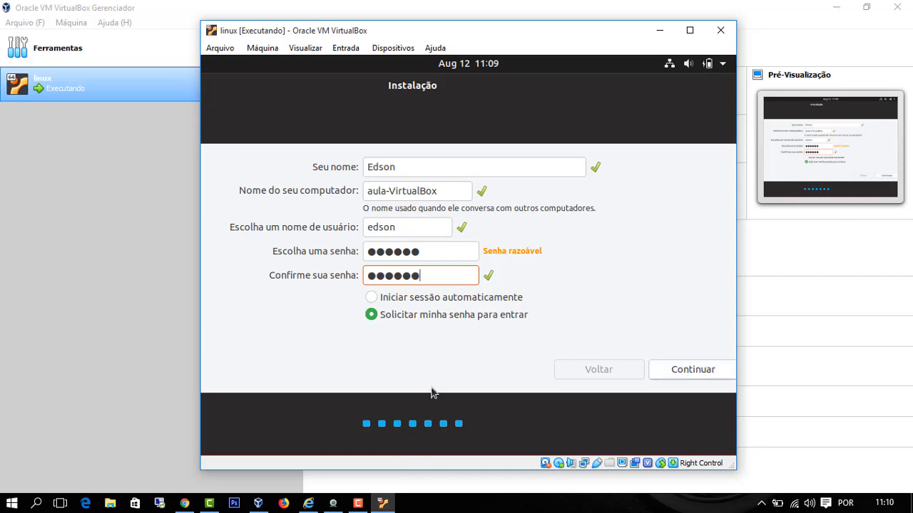
{"action": "left_click", "coordinate": [692, 372]}
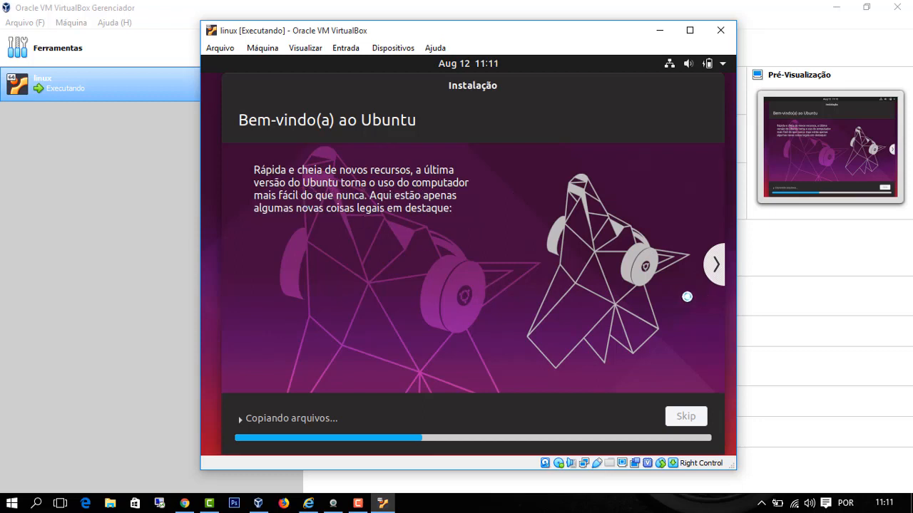
- Advance the slideshow through the programs, music and photos slides to the Internet slide
{"action": "left_click", "coordinate": [716, 264]}
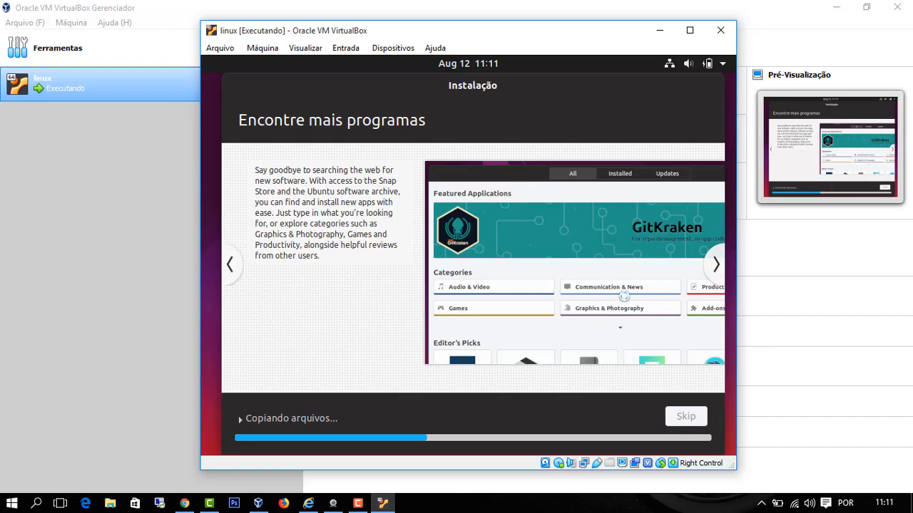
{"action": "left_click", "coordinate": [716, 264]}
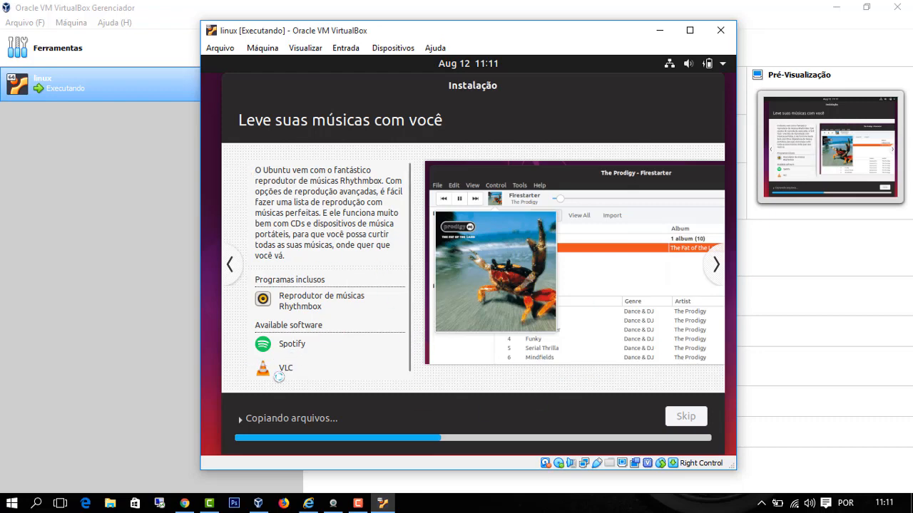
{"action": "left_click", "coordinate": [719, 263]}
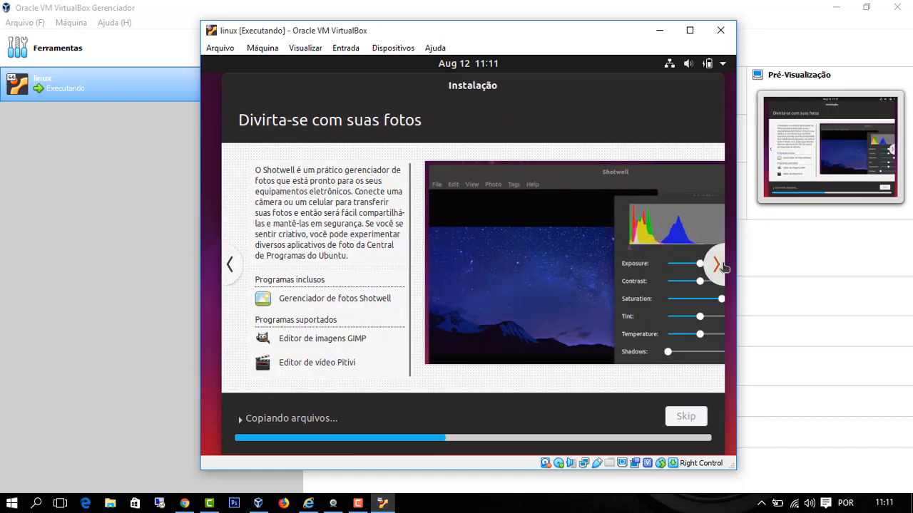
{"action": "left_click", "coordinate": [719, 265]}
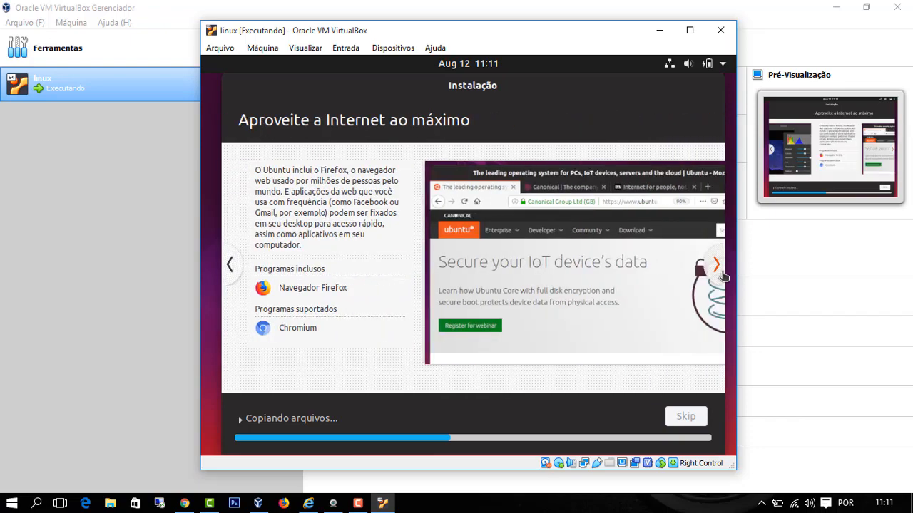
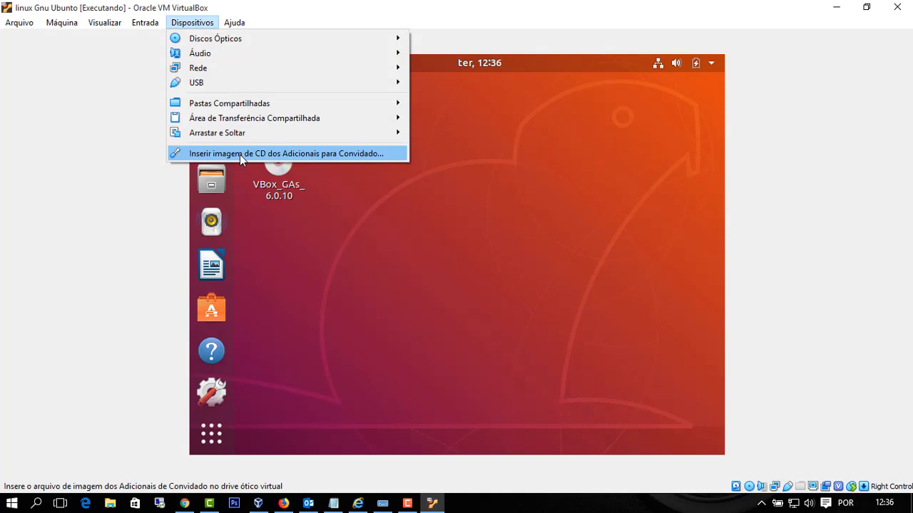
- Try inserting the Guest Additions CD image, dismiss the error, and select the VBox_GAs_6.0.10 disc
{"action": "left_click", "coordinate": [239, 155]}
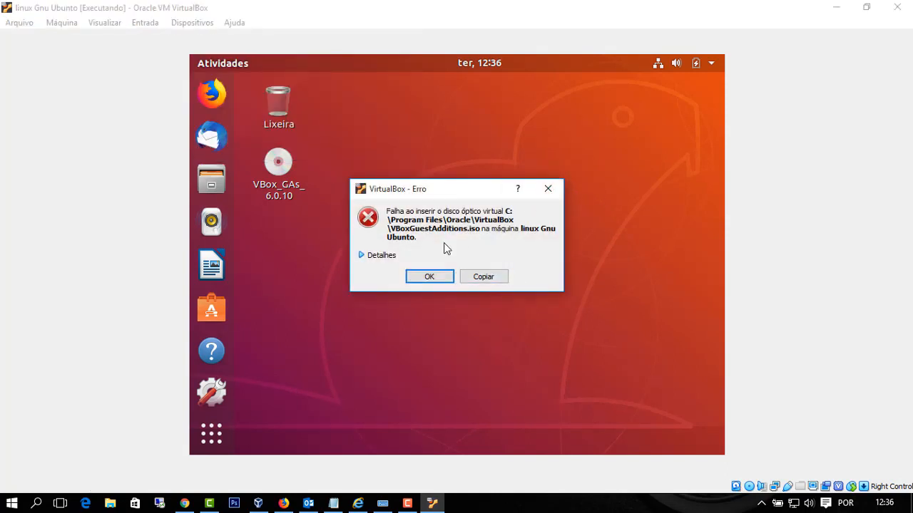
{"action": "left_click", "coordinate": [548, 191]}
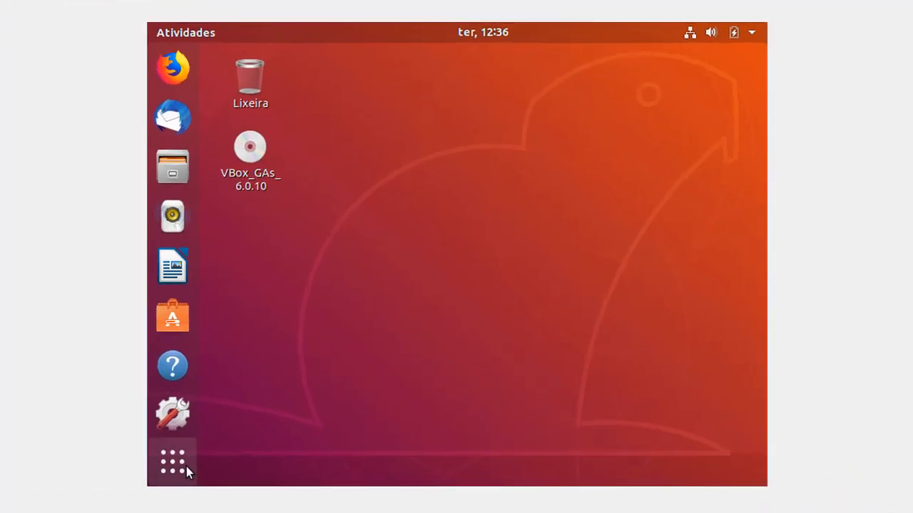
{"action": "left_click", "coordinate": [221, 434]}
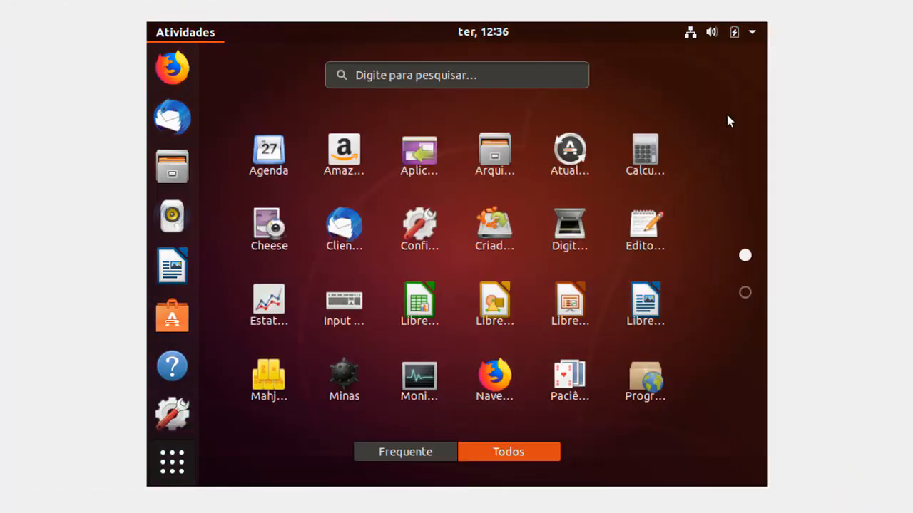
{"action": "left_click", "coordinate": [178, 462]}
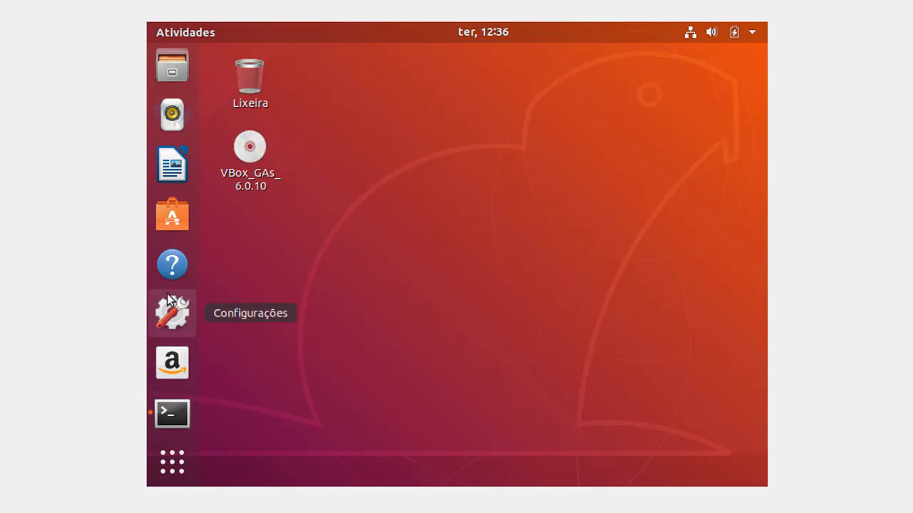
{"action": "left_click", "coordinate": [260, 165]}
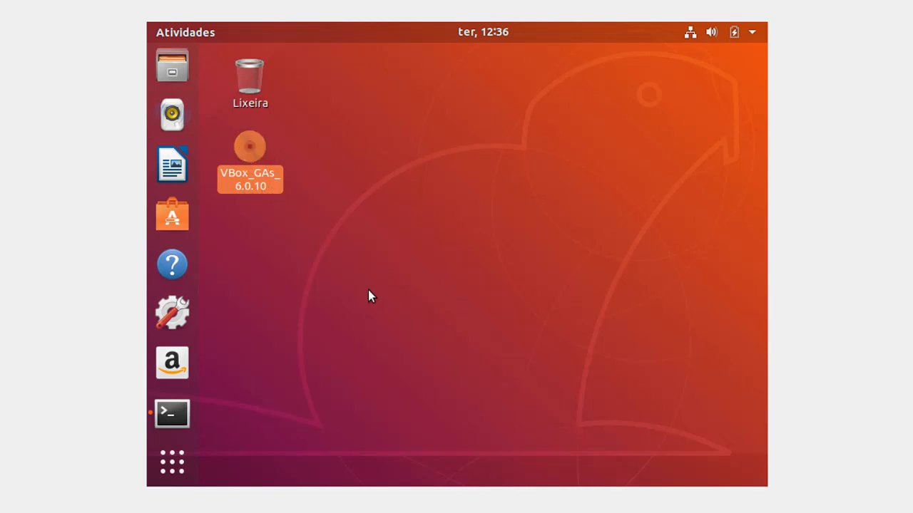
- Run the VBox_GAs_6.0.10 disc's autorun software, authenticating with the account password
{"action": "double_click", "coordinate": [258, 158]}
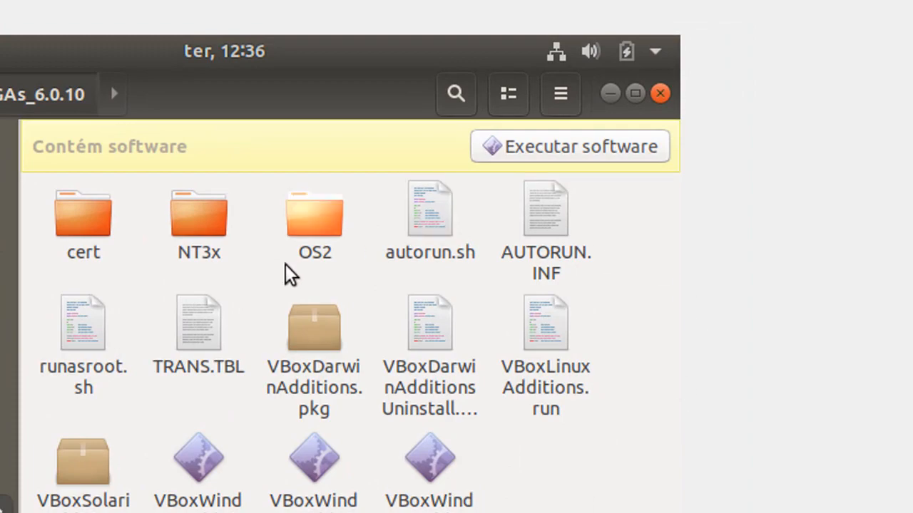
{"action": "left_click", "coordinate": [603, 152]}
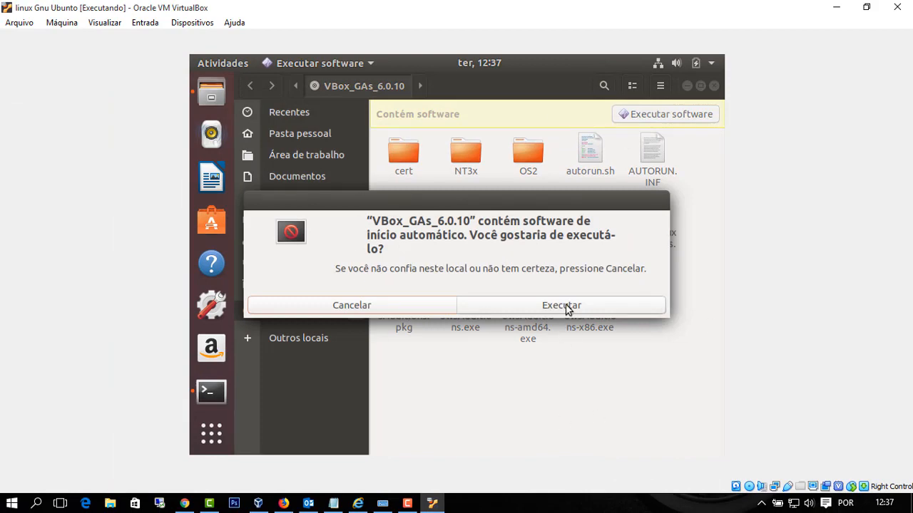
{"action": "left_click", "coordinate": [569, 313]}
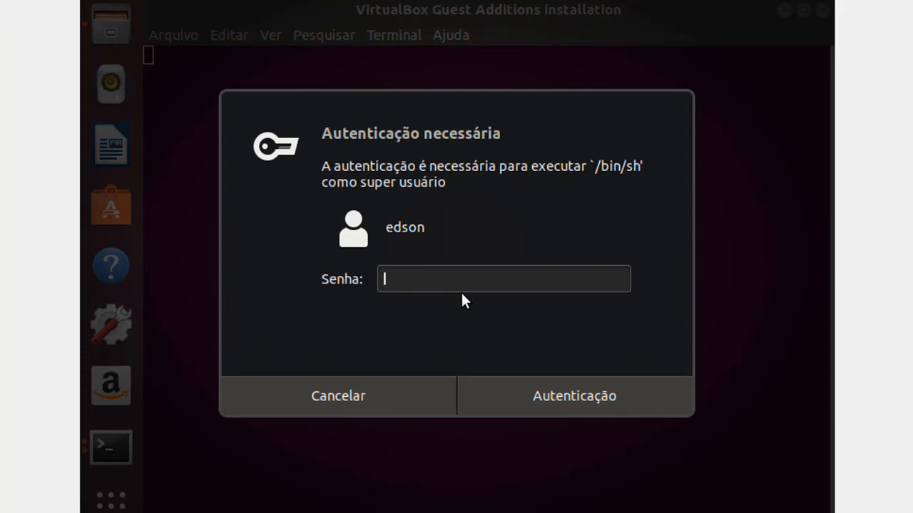
{"action": "type", "text": "********"}
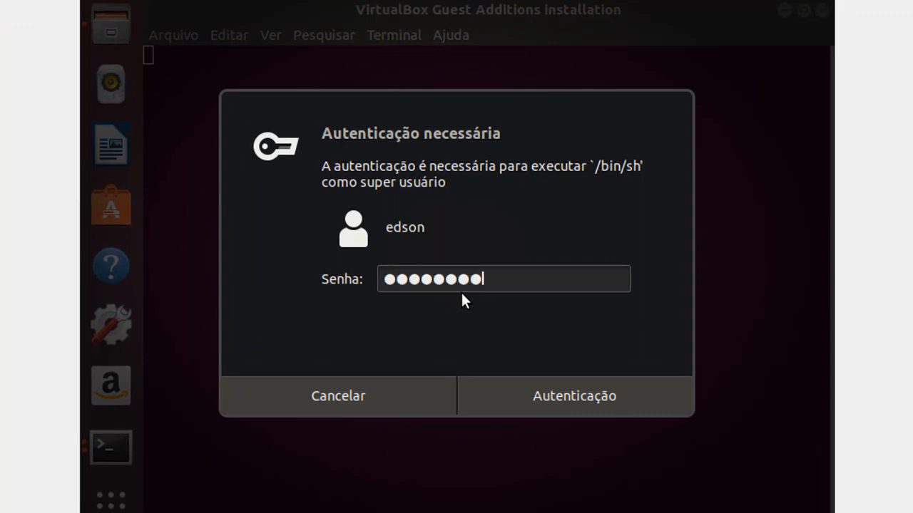
{"action": "type", "text": "***"}
{"action": "left_click", "coordinate": [603, 403]}
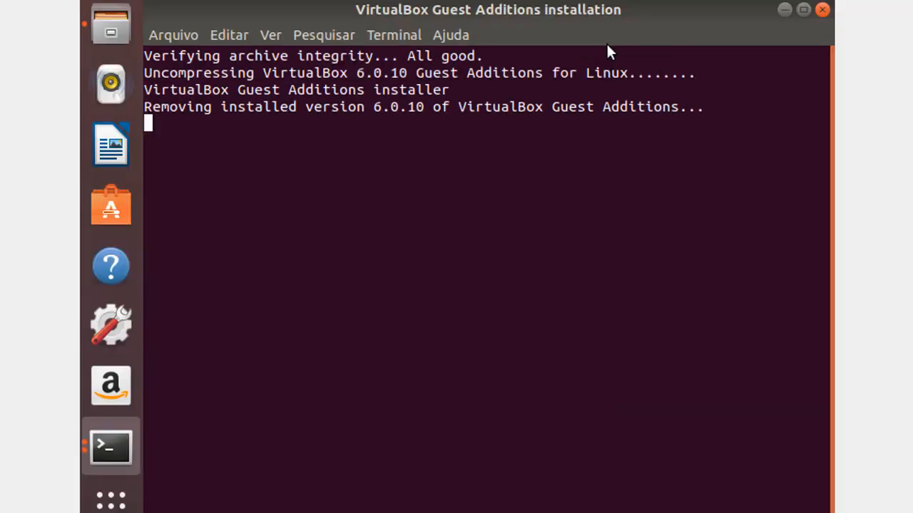
- Minimize the installer terminal and close the disc's file window
{"action": "left_click_drag", "start_coordinate": [656, 14], "coordinate": [570, 110]}
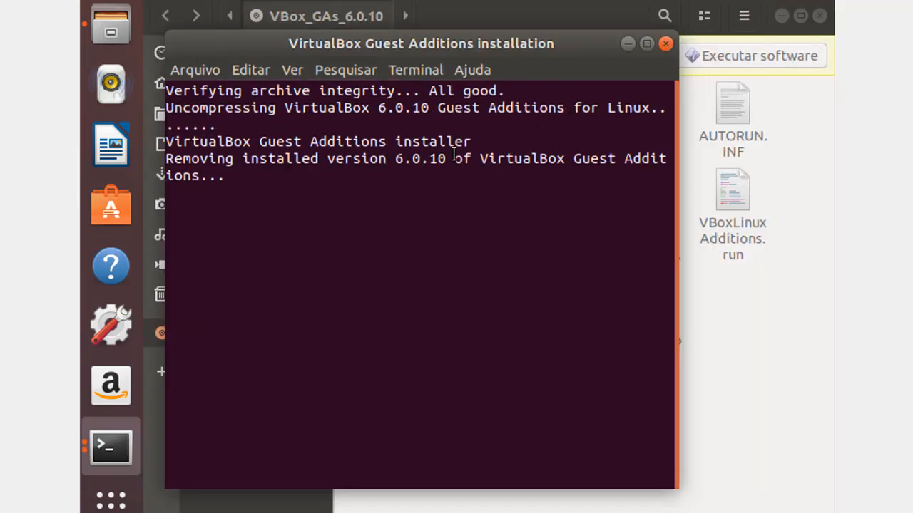
{"action": "left_click", "coordinate": [627, 45]}
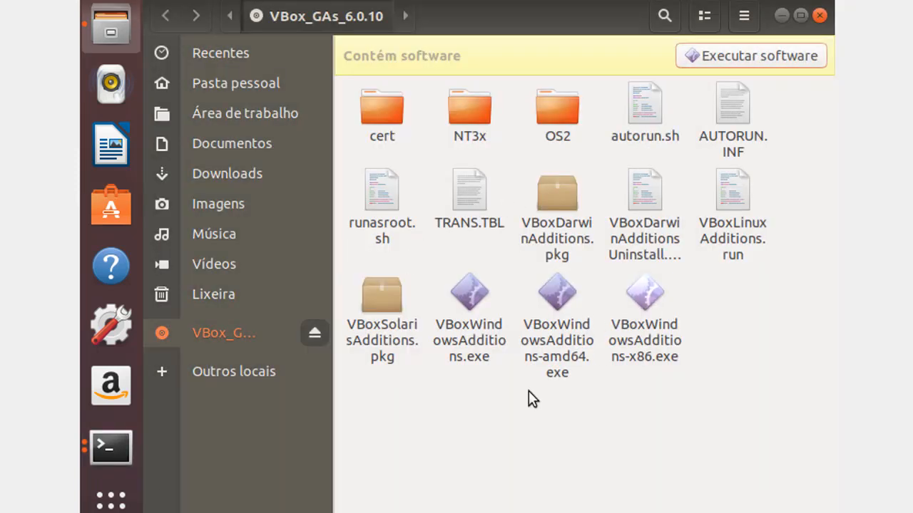
{"action": "left_click", "coordinate": [820, 15]}
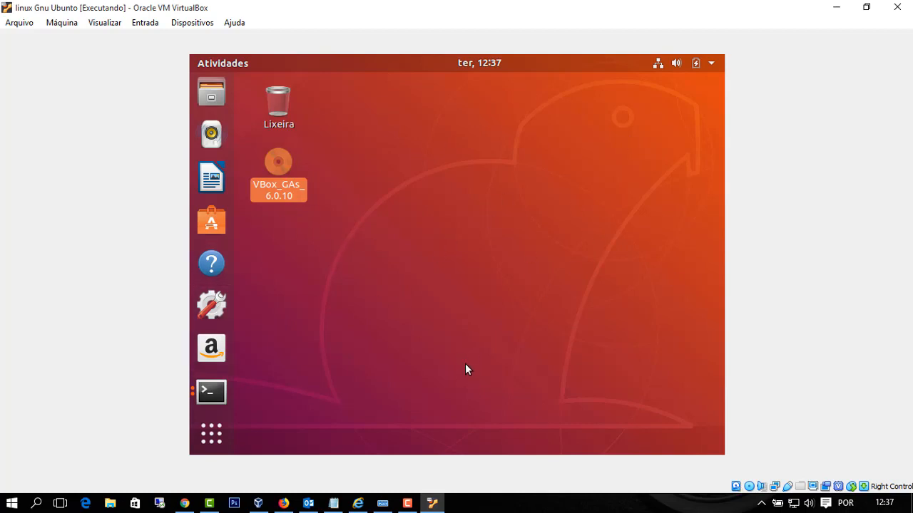
- Open Ubuntu Settings and go to the Dispositivos monitor settings
{"action": "left_click", "coordinate": [211, 310]}
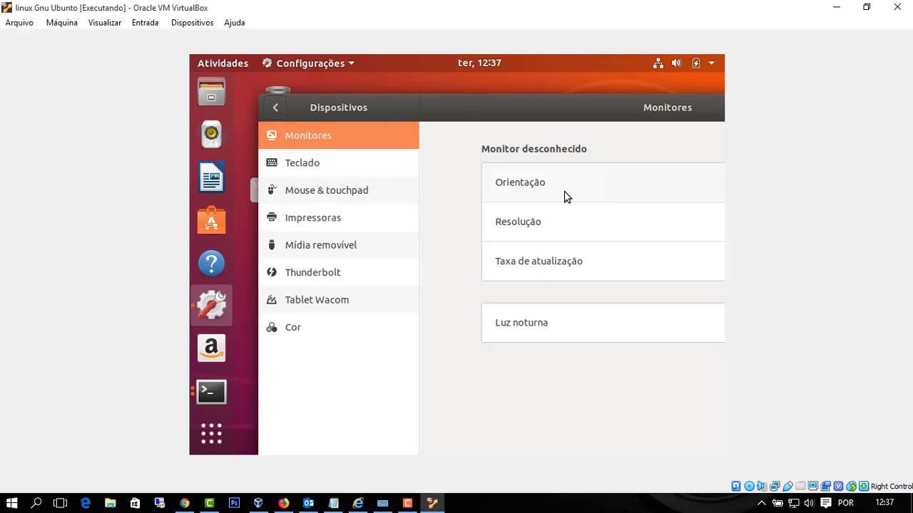
{"action": "left_click", "coordinate": [280, 111]}
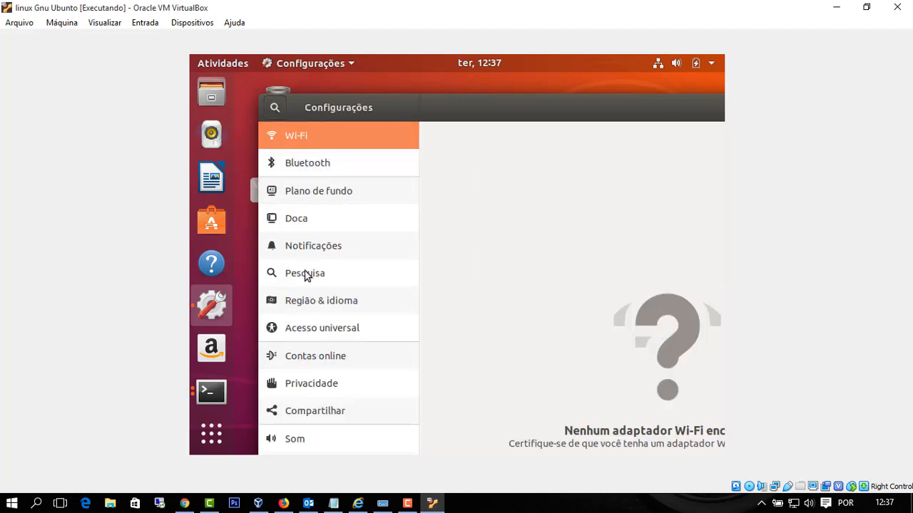
{"action": "left_click_drag", "start_coordinate": [666, 118], "coordinate": [507, 120]}
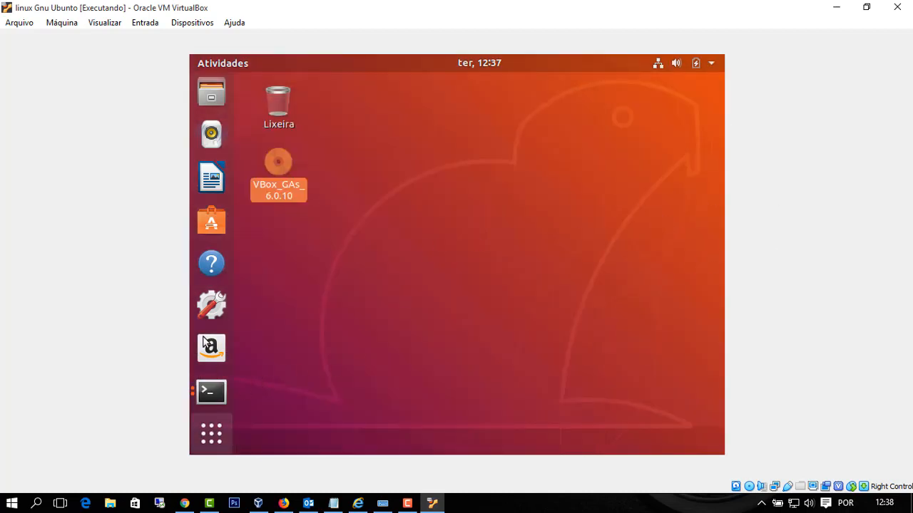
{"action": "left_click", "coordinate": [214, 306]}
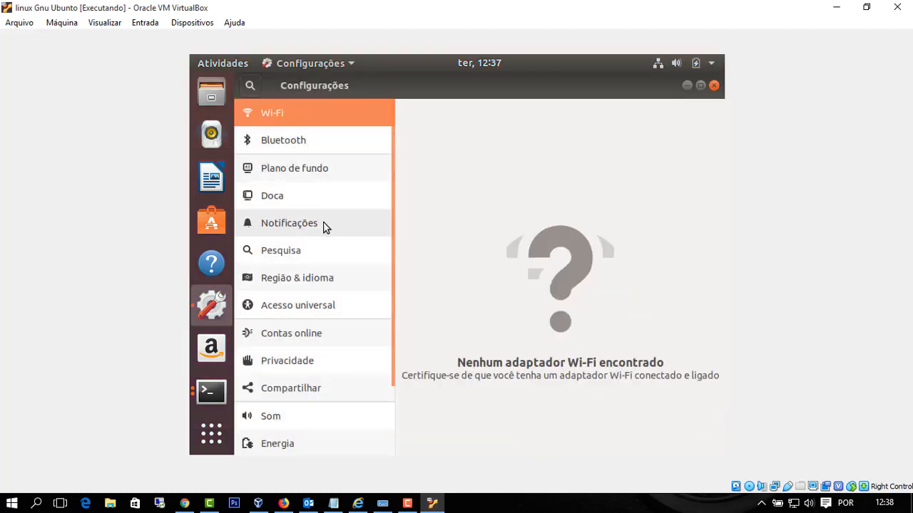
{"action": "left_click_drag", "start_coordinate": [391, 198], "coordinate": [396, 343]}
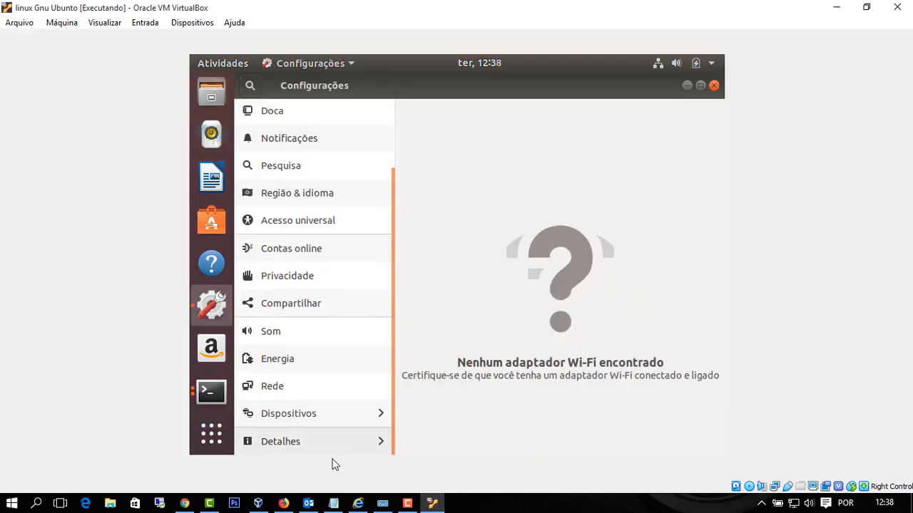
{"action": "left_click", "coordinate": [280, 419]}
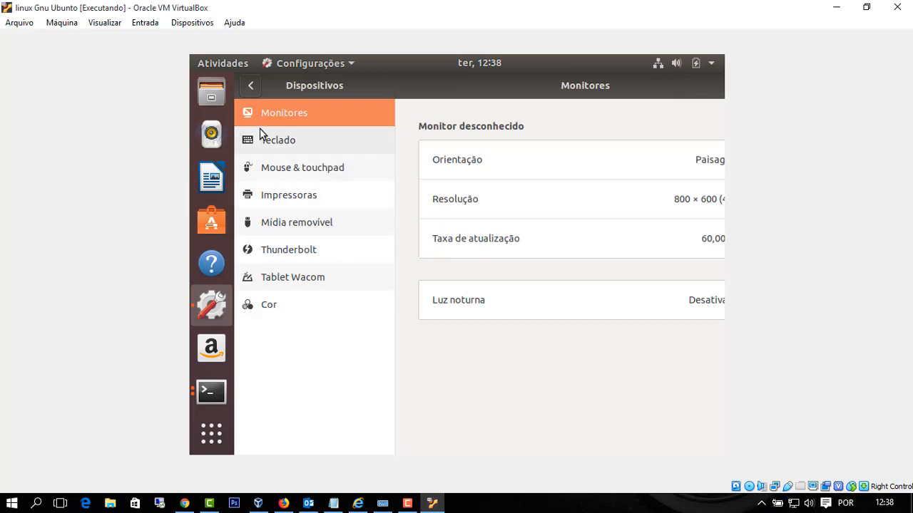
- Choose 1360 × 768 (16:9) as the resolution and apply it
{"action": "left_click", "coordinate": [502, 201]}
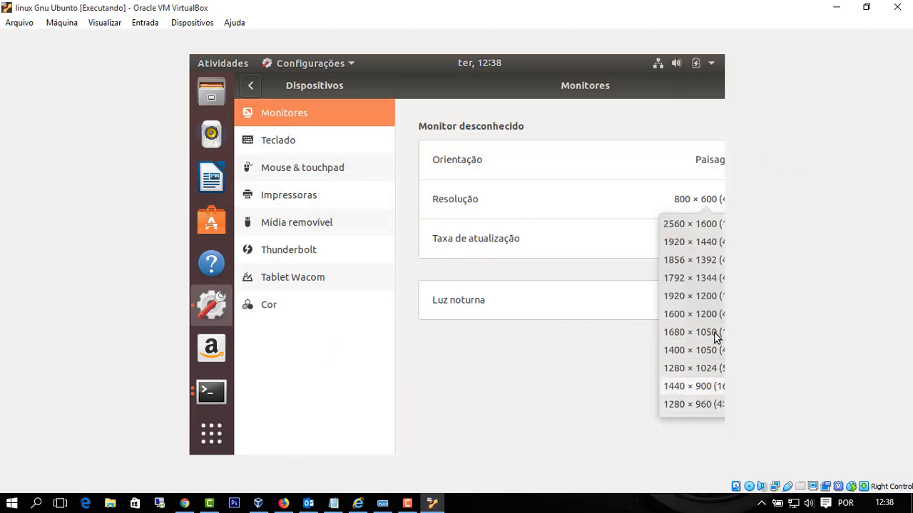
{"action": "left_click", "coordinate": [650, 95]}
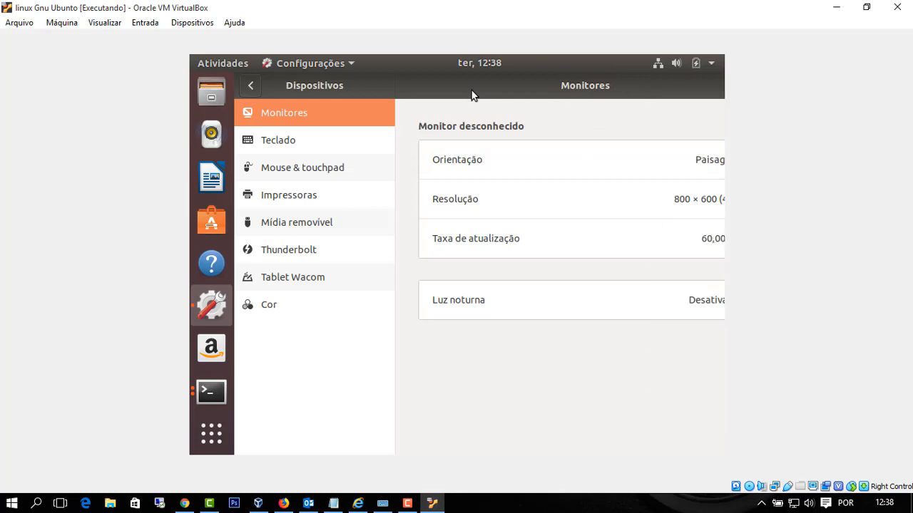
{"action": "left_click_drag", "start_coordinate": [431, 89], "coordinate": [297, 106]}
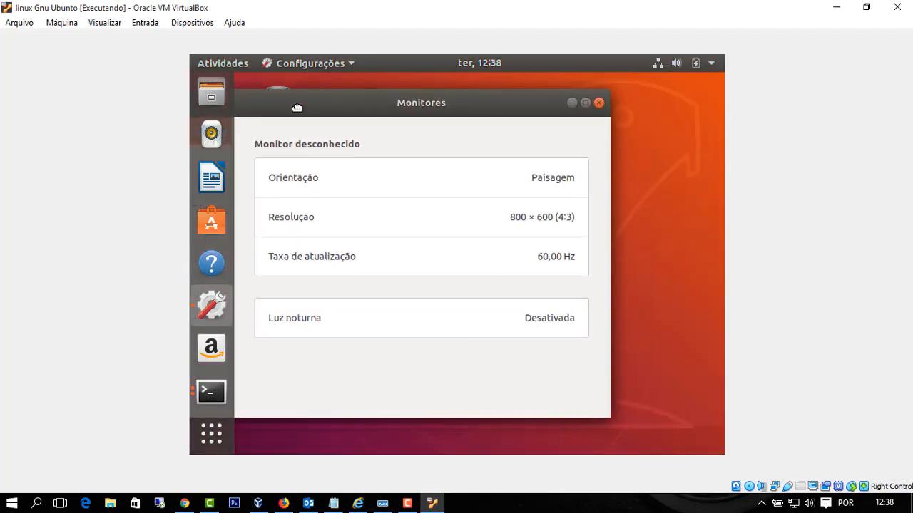
{"action": "left_click", "coordinate": [544, 220]}
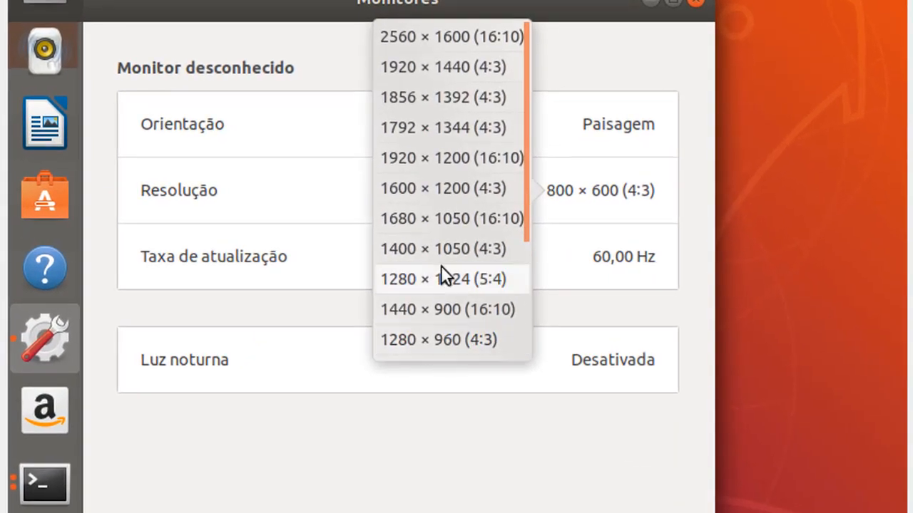
{"action": "scroll", "coordinate": [449, 272], "scroll_direction": "down", "scroll_amount": 3}
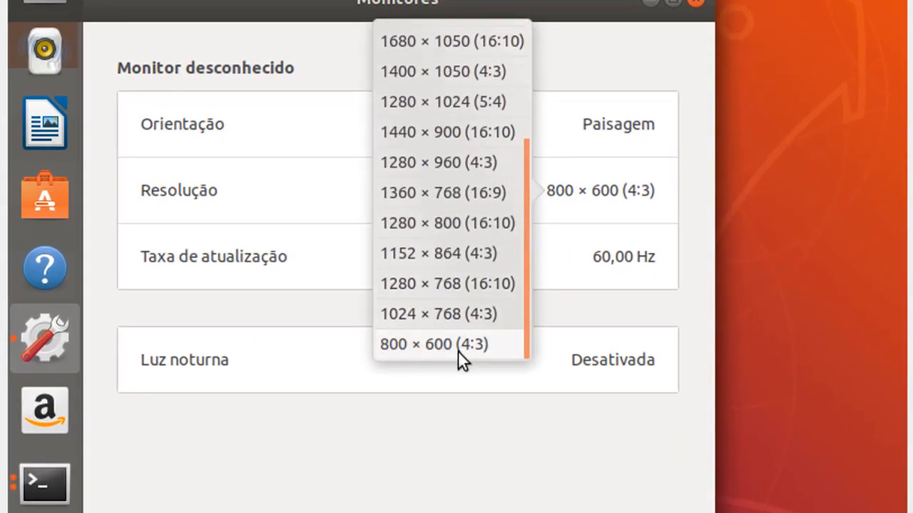
{"action": "left_click", "coordinate": [461, 191]}
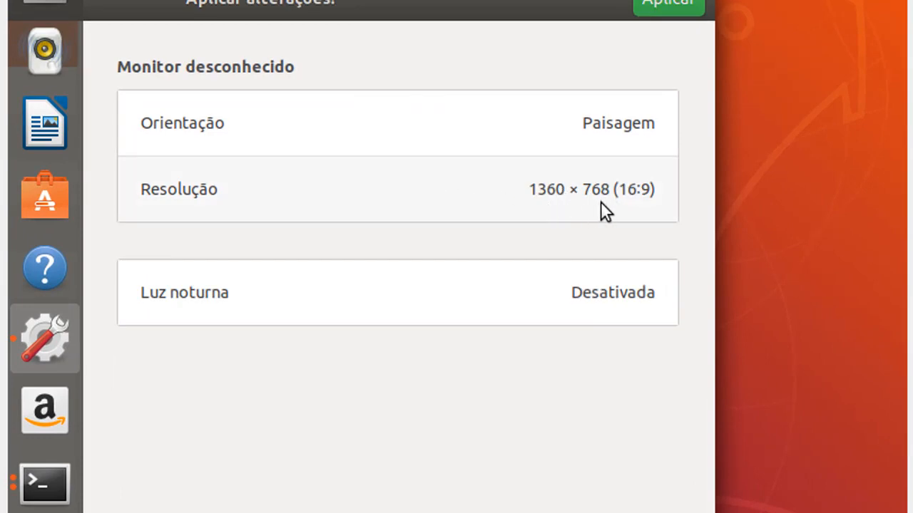
{"action": "left_click", "coordinate": [663, 4]}
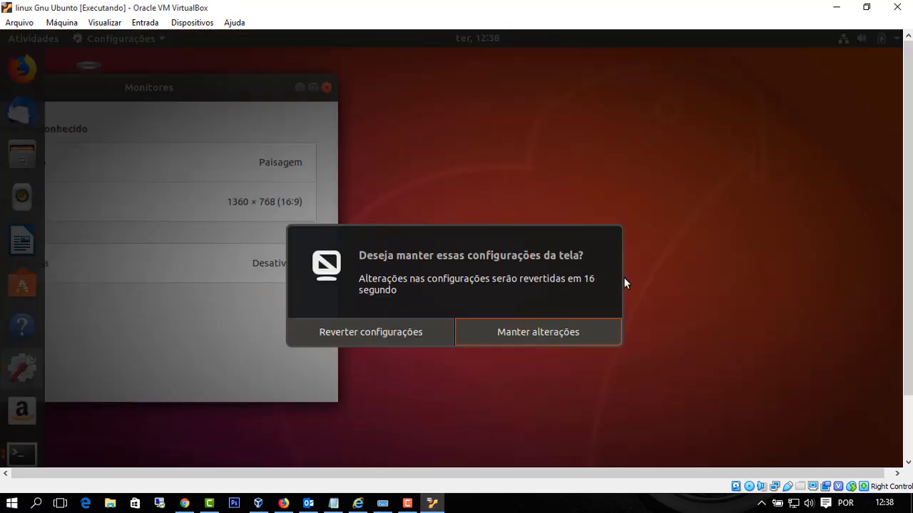
- Keep the 1360 × 768 resolution, switch the VM to full-screen mode, and close Settings
{"action": "left_click", "coordinate": [559, 330]}
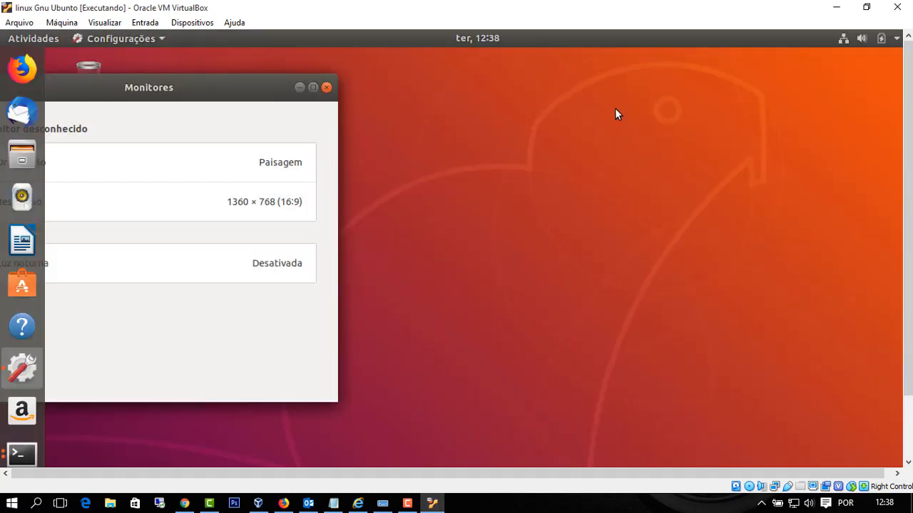
{"action": "left_click_drag", "start_coordinate": [197, 94], "coordinate": [666, 109]}
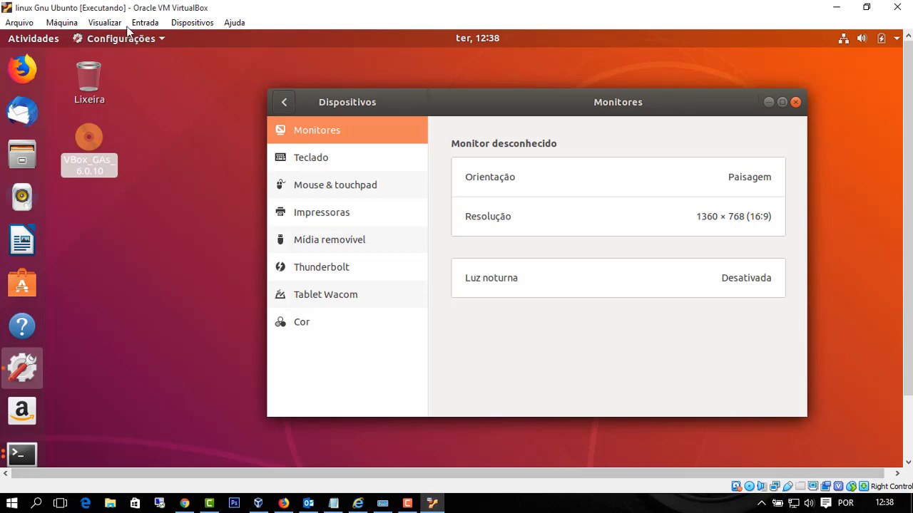
{"action": "left_click", "coordinate": [72, 27]}
{"action": "mouse_move", "coordinate": [89, 27]}
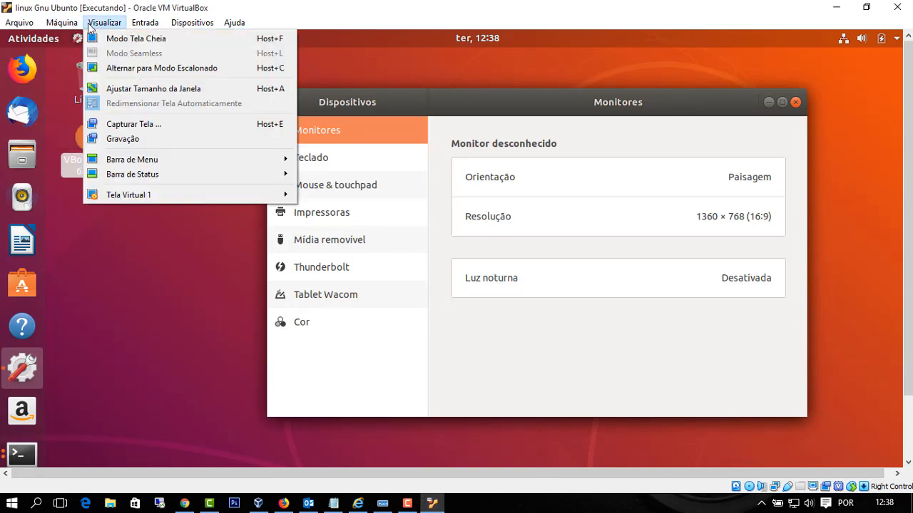
{"action": "left_click", "coordinate": [114, 39]}
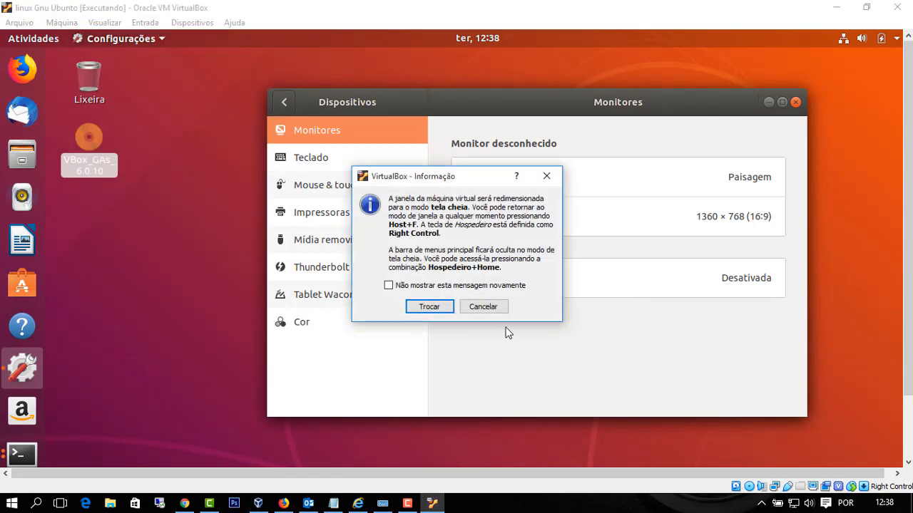
{"action": "left_click", "coordinate": [428, 307]}
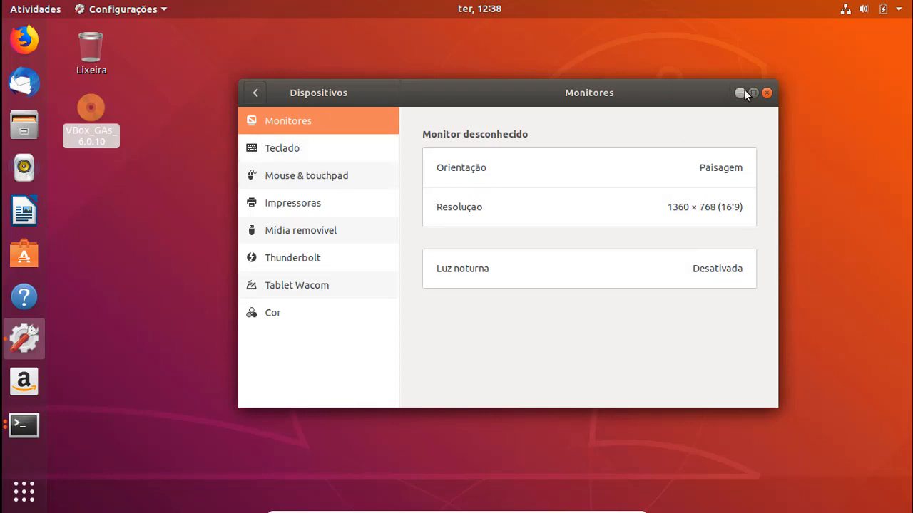
{"action": "left_click", "coordinate": [767, 93]}
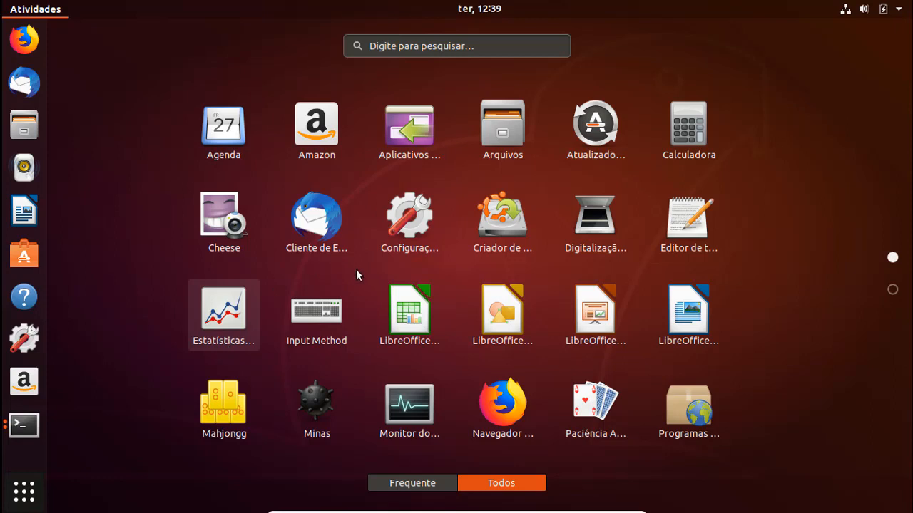
- Browse the app grid pages, then launch Firefox from the dock
{"action": "scroll", "coordinate": [492, 314], "scroll_direction": "down", "scroll_amount": 1}
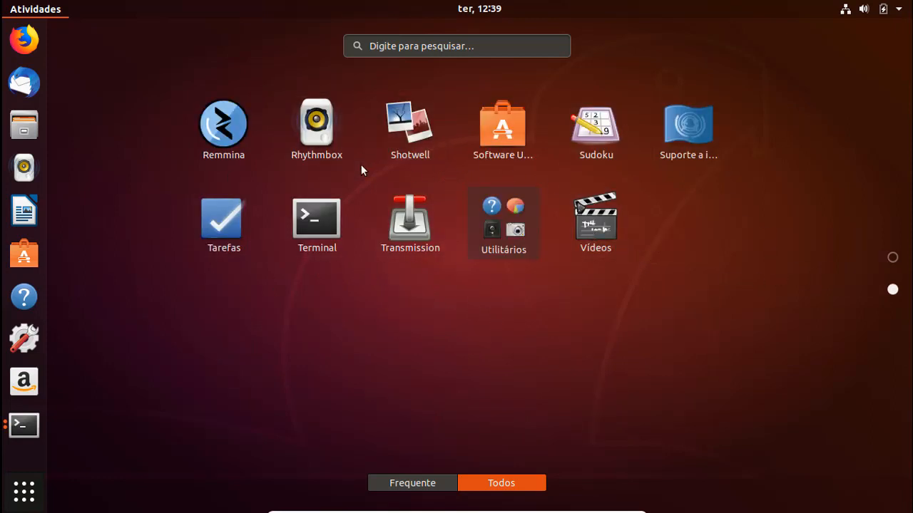
{"action": "scroll", "coordinate": [376, 232], "scroll_direction": "up", "scroll_amount": 1}
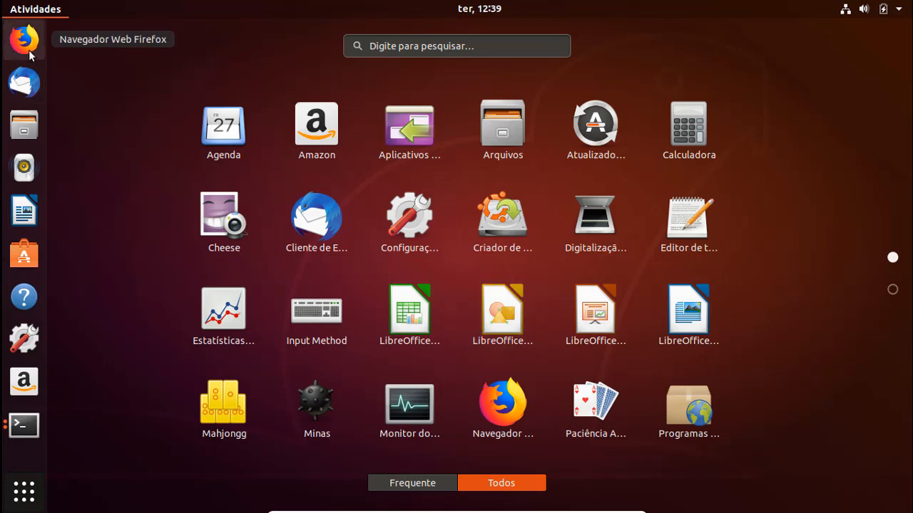
{"action": "scroll", "coordinate": [456, 242], "scroll_direction": "down", "scroll_amount": 1}
{"action": "scroll", "coordinate": [362, 285], "scroll_direction": "up", "scroll_amount": 1}
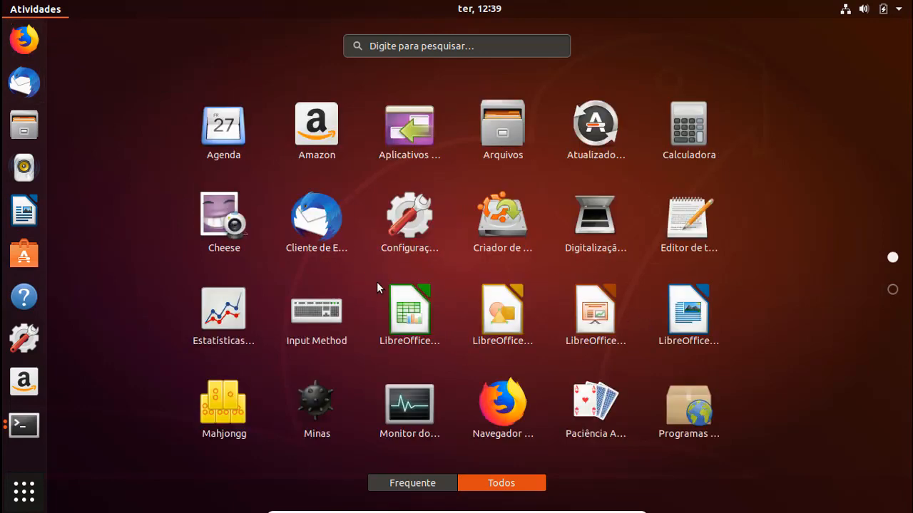
{"action": "left_click", "coordinate": [24, 39]}
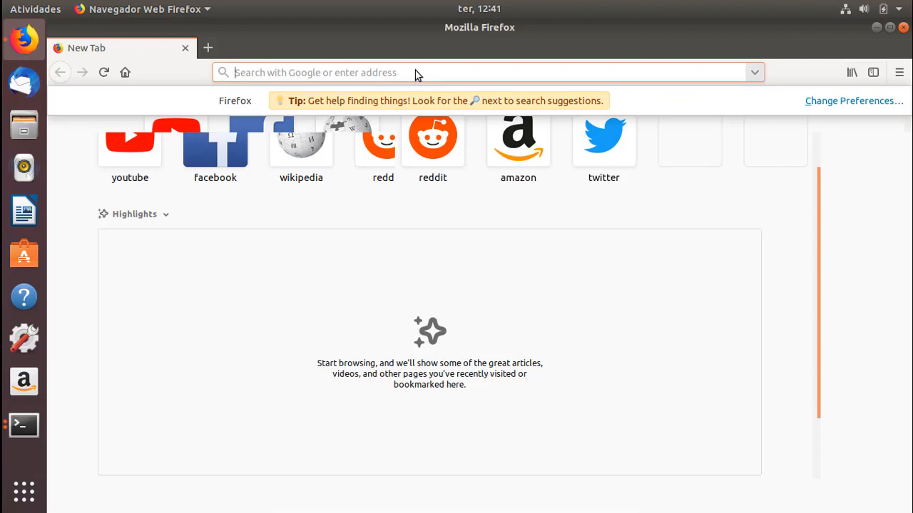
- Load google.com in Firefox, then close both Guest Additions terminals and Firefox
{"action": "type", "text": "goo"}
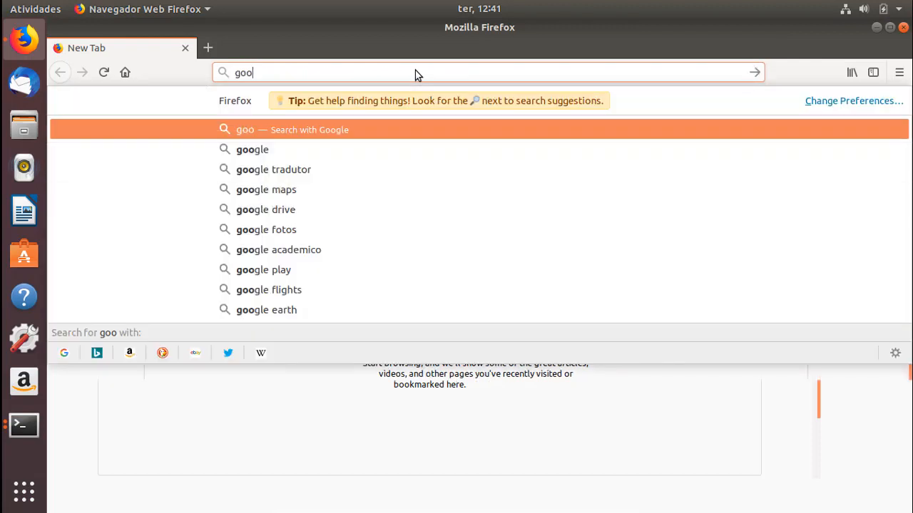
{"action": "type", "text": "gle.com"}
{"action": "key", "text": "Return"}
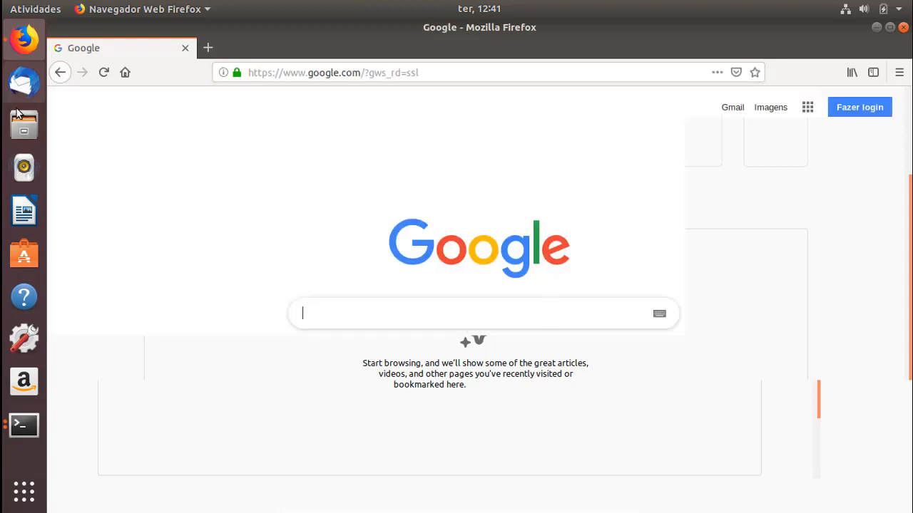
{"action": "left_click", "coordinate": [25, 426]}
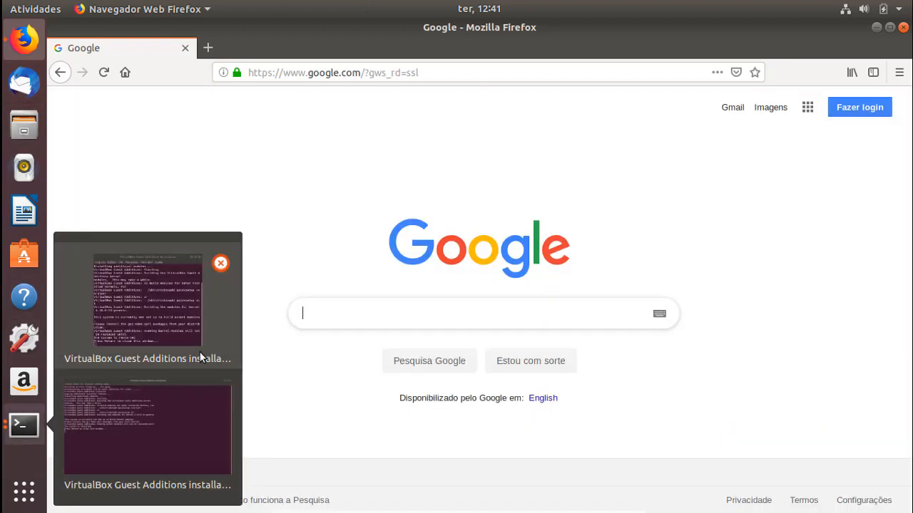
{"action": "left_click", "coordinate": [220, 264]}
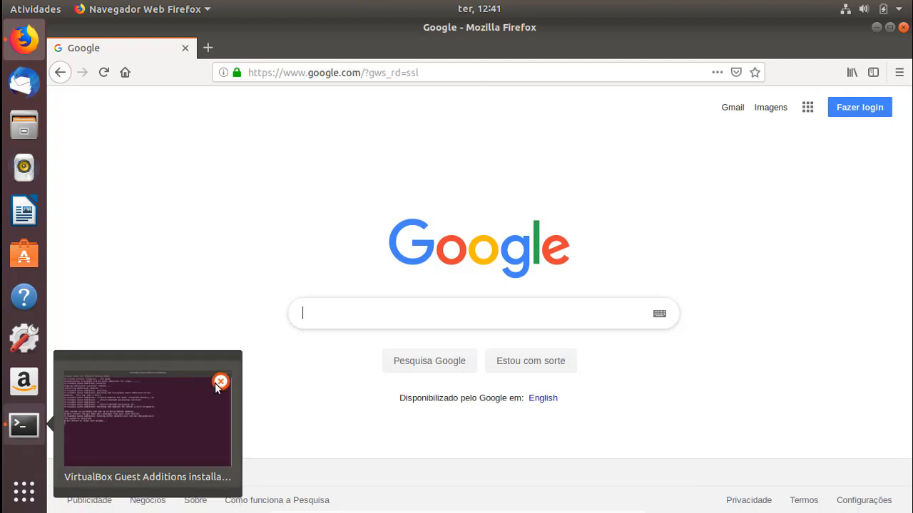
{"action": "left_click", "coordinate": [220, 381]}
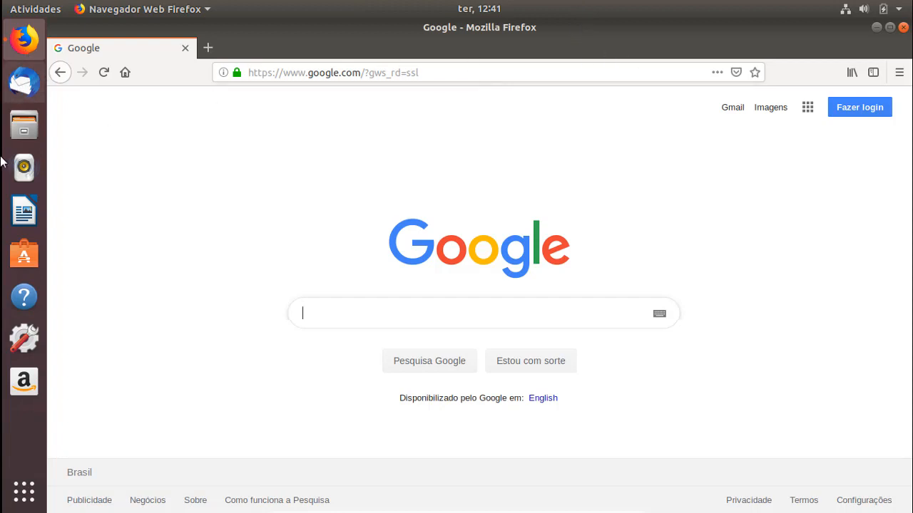
{"action": "left_click", "coordinate": [903, 28]}
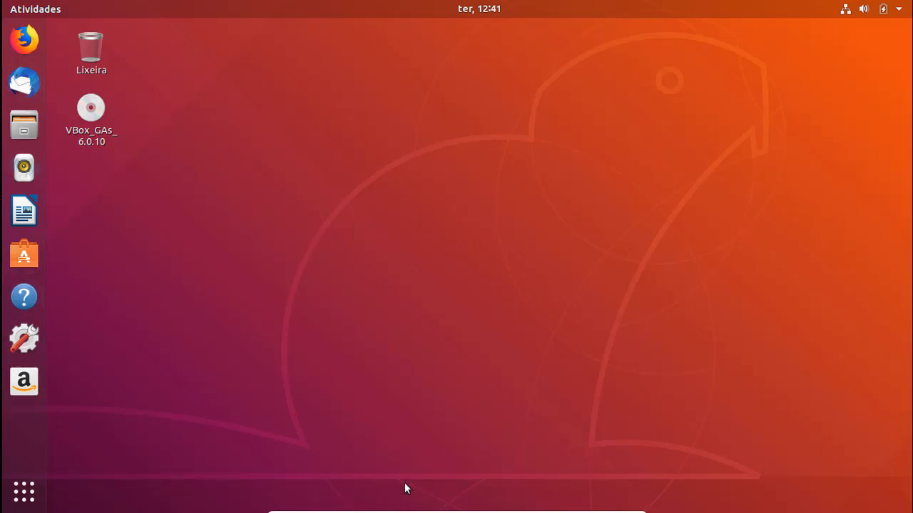
- Open the Utilitários folder on page 2 of the app grid, then bring up the application overview again
{"action": "left_click", "coordinate": [25, 491]}
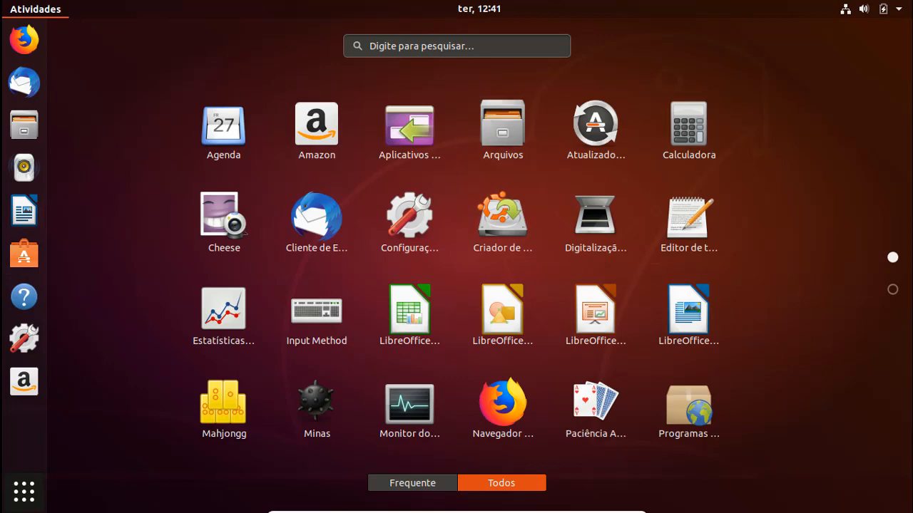
{"action": "scroll", "coordinate": [642, 310], "scroll_direction": "down", "scroll_amount": 1}
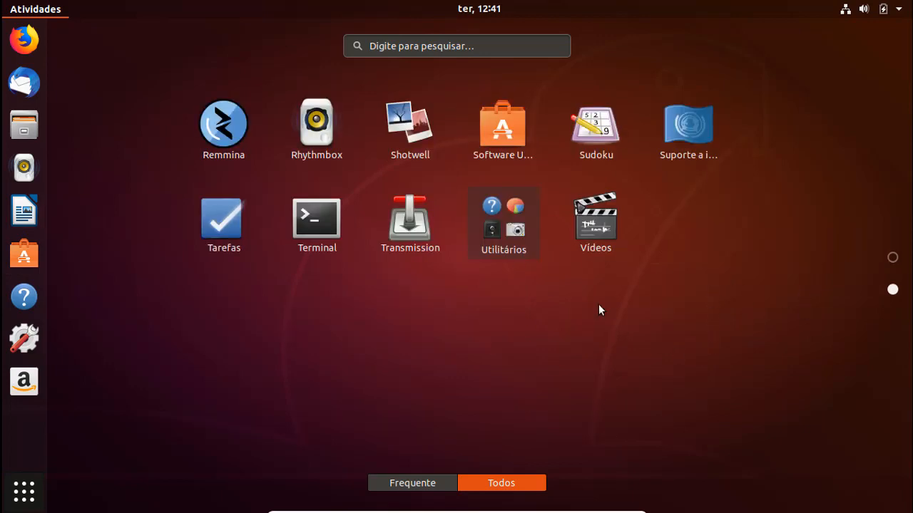
{"action": "left_click", "coordinate": [494, 228]}
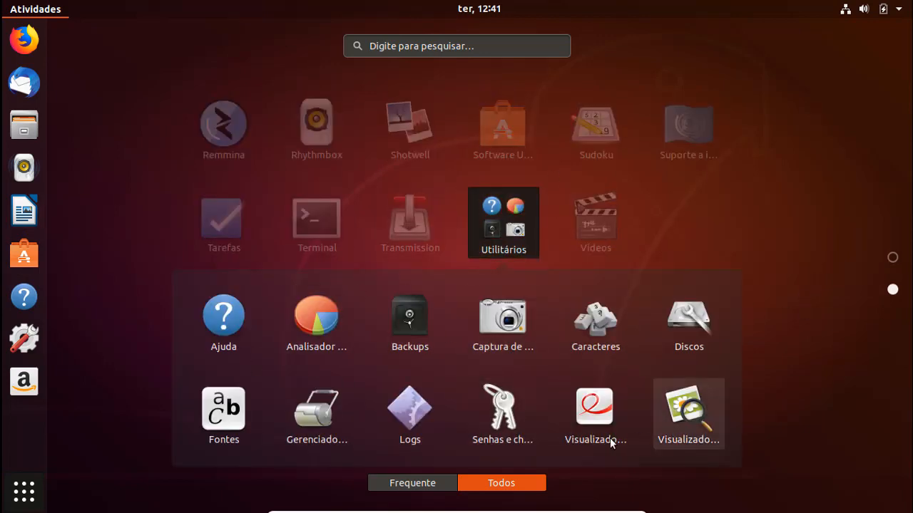
{"action": "left_click", "coordinate": [786, 202]}
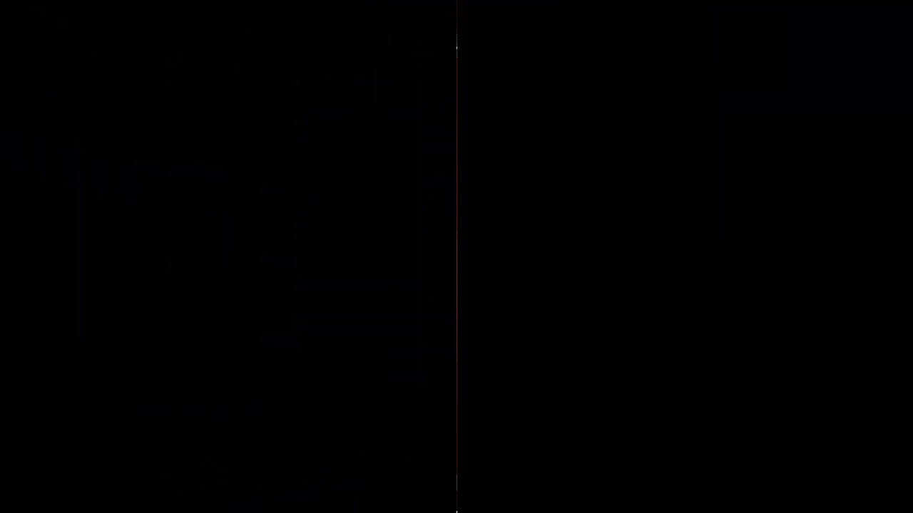
{"action": "mouse_move", "coordinate": [52, 422]}
{"action": "left_click", "coordinate": [219, 389]}
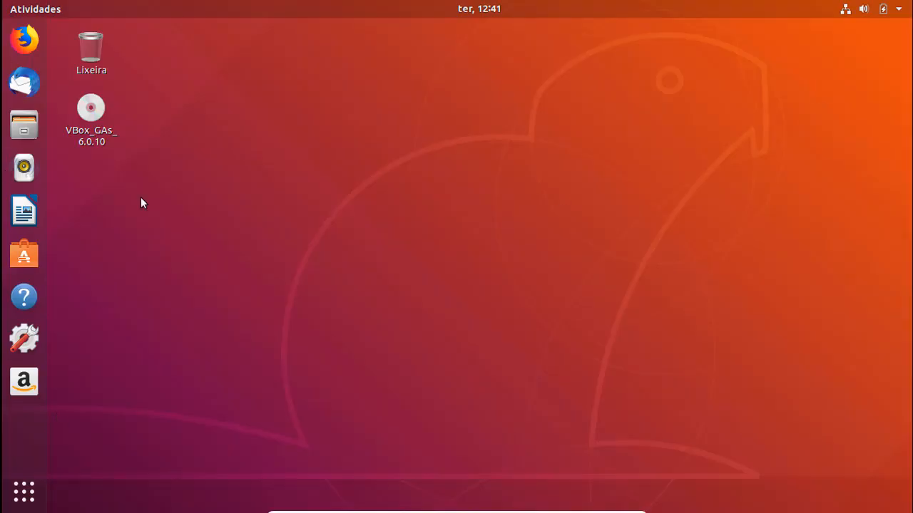
{"action": "key", "text": "super+a"}
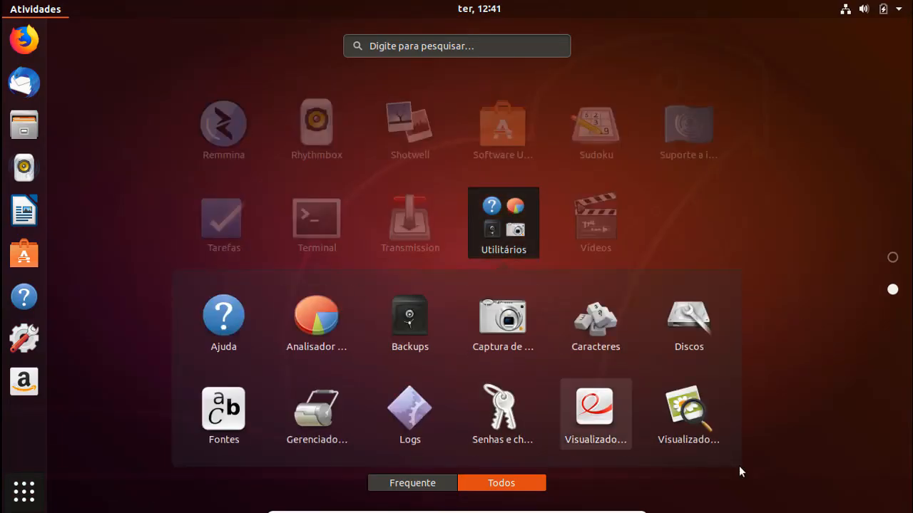